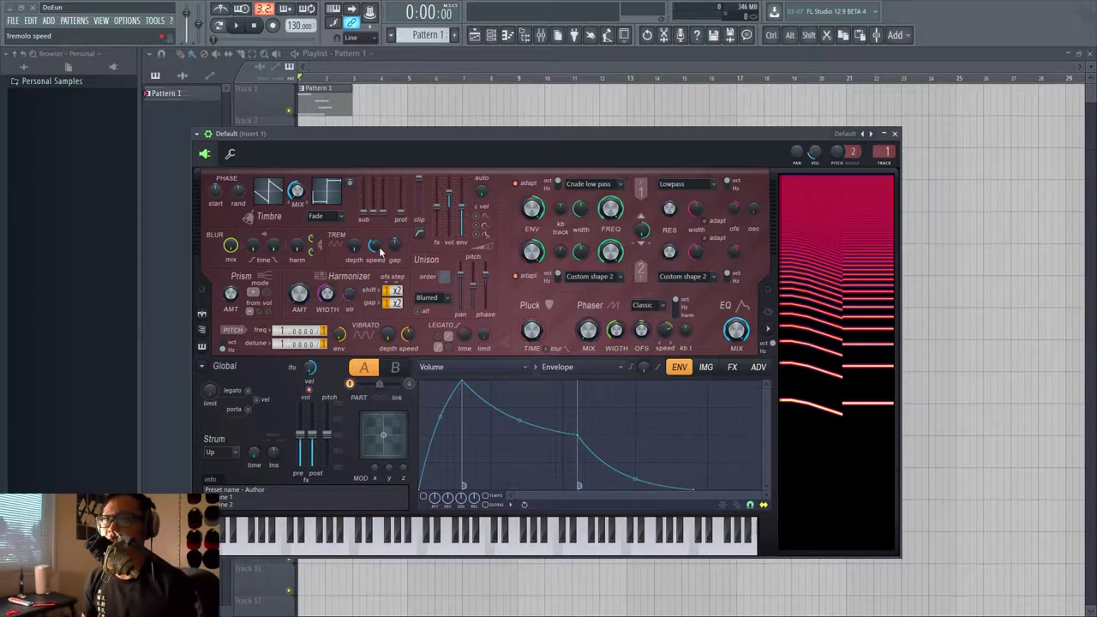
Delete the Pattern 1 clip from the playlist and bring up the mixer behind the synth.
{"action": "right_click", "coordinate": [330, 96]}
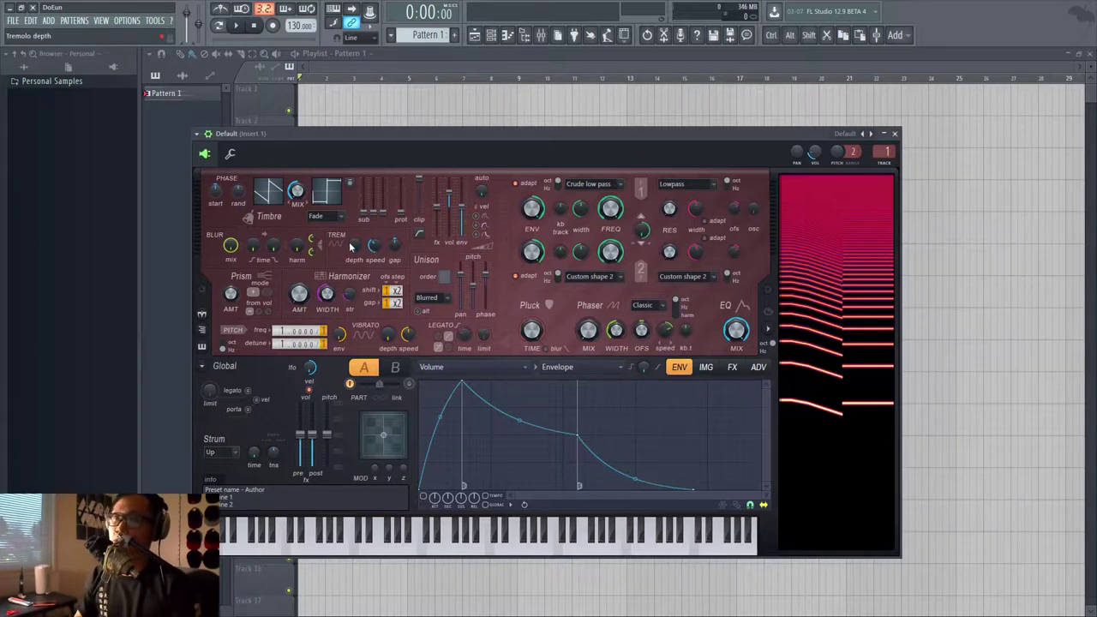
{"action": "key", "text": "space"}
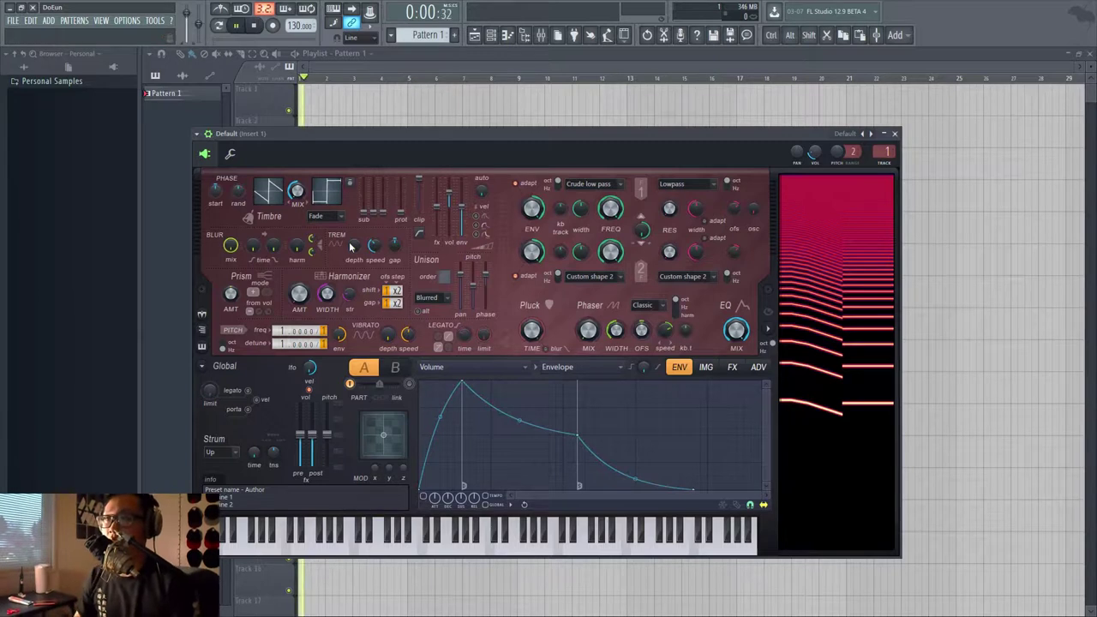
{"action": "key", "text": "F6"}
{"action": "key", "text": "F9"}
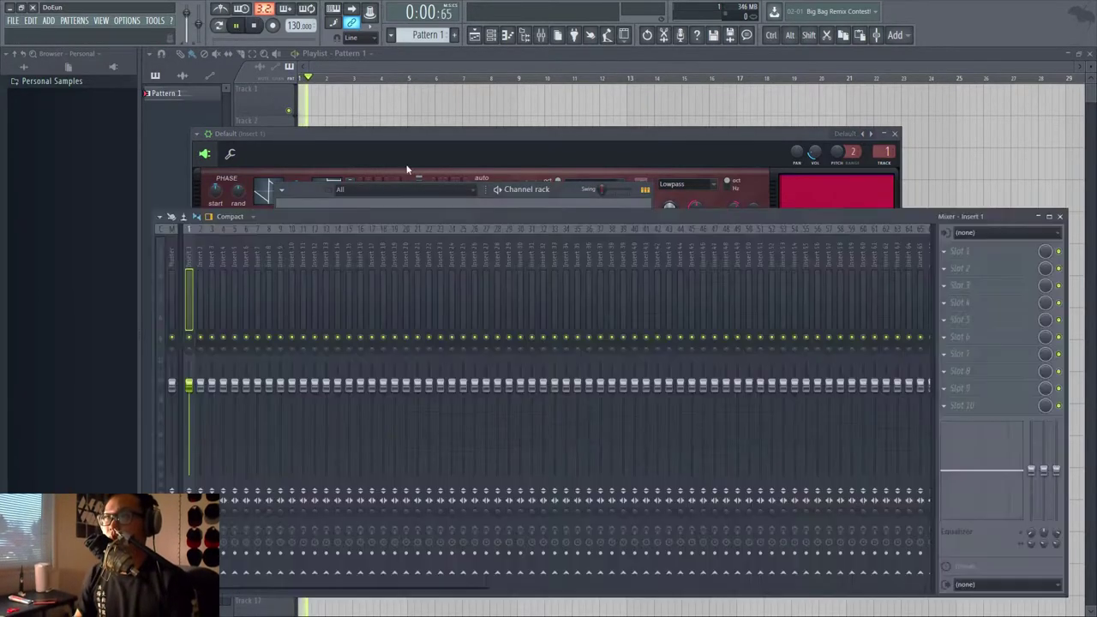
{"action": "key", "text": "F6"}
{"action": "key", "text": "space"}
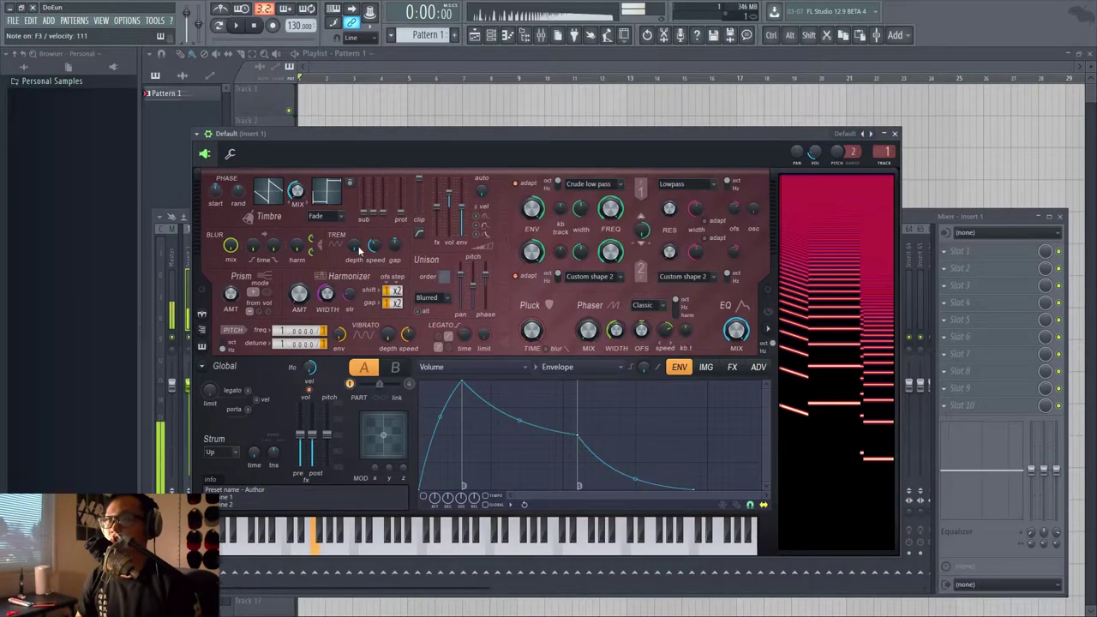
Raise the tremolo depth and try different tremolo gap amounts on held notes.
{"action": "left_click_drag", "start_coordinate": [354, 246], "coordinate": [354, 218]}
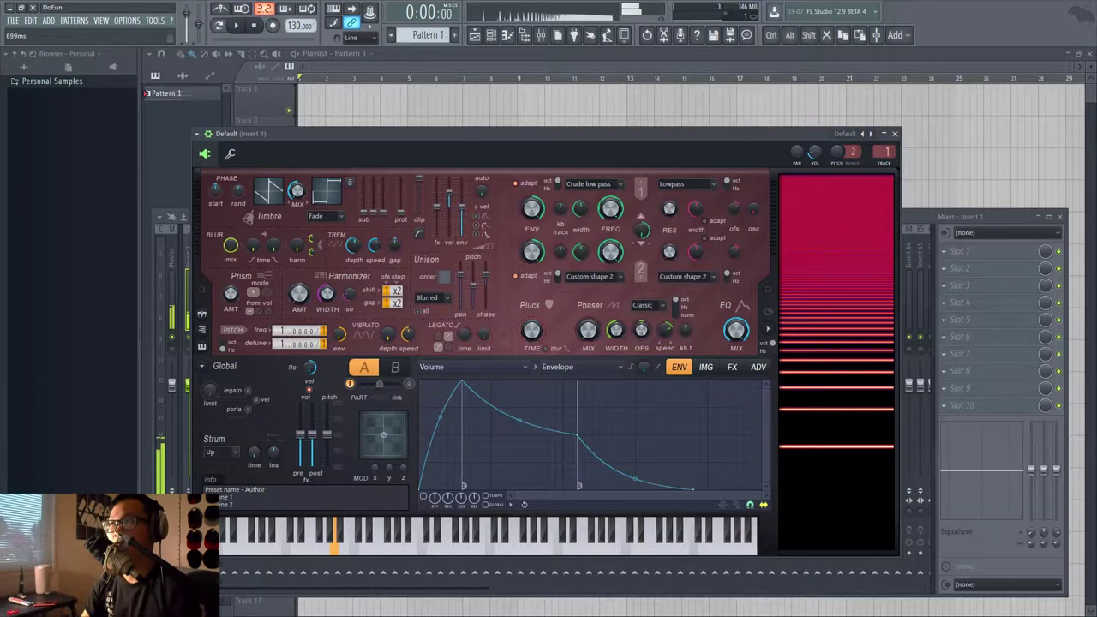
{"action": "mouse_move", "coordinate": [395, 248]}
{"action": "left_mouse_down"}
{"action": "mouse_move", "coordinate": [395, 236]}
{"action": "mouse_move", "coordinate": [395, 247]}
{"action": "left_mouse_up"}
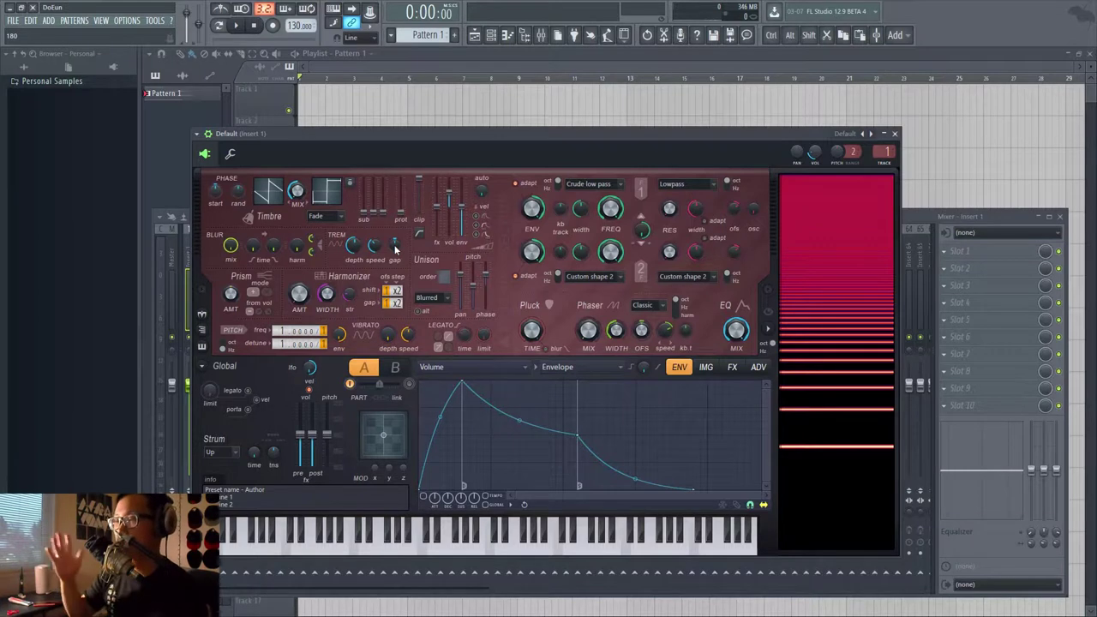
{"action": "left_click_drag", "start_coordinate": [395, 248], "coordinate": [395, 253]}
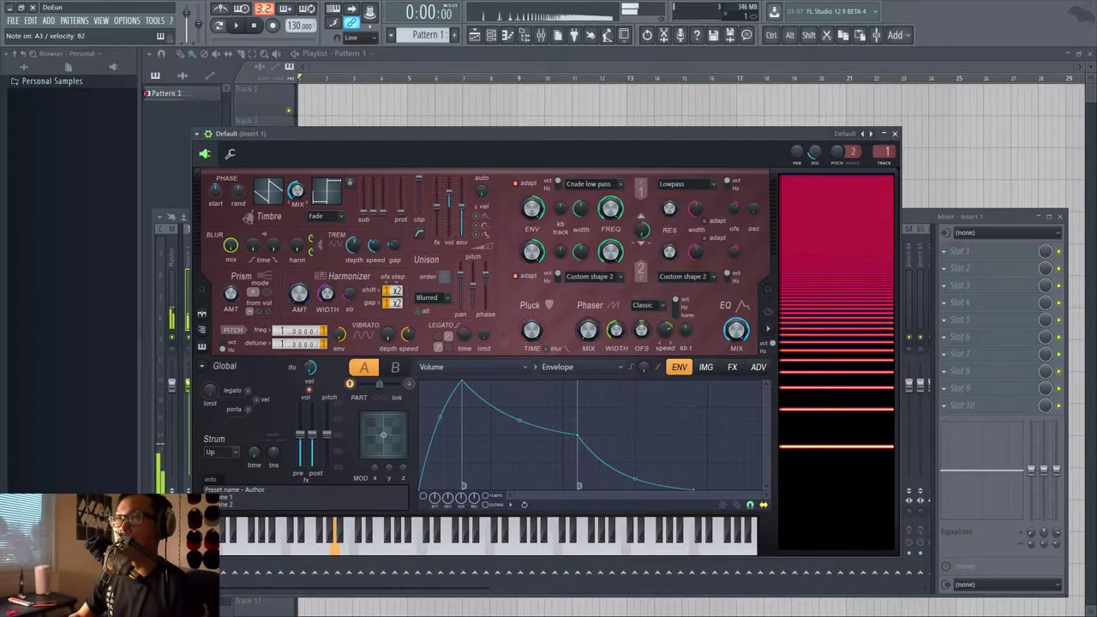
{"action": "left_click_drag", "start_coordinate": [395, 254], "coordinate": [394, 253]}
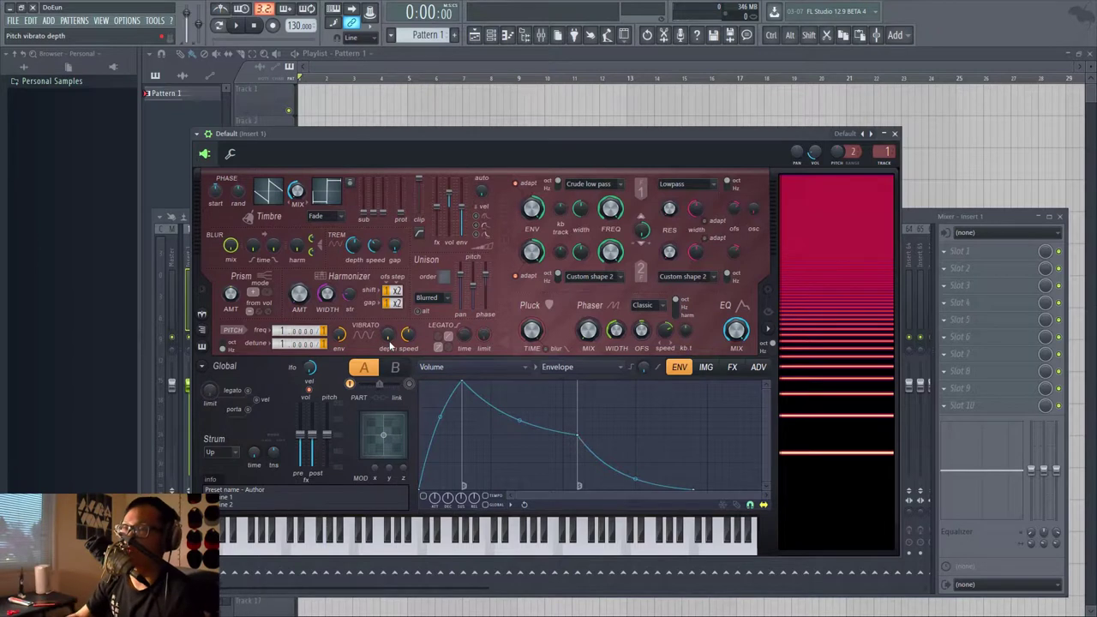
Audition pitch vibrato by raising its depth and changing its speed, and reset both controls.
{"action": "mouse_move", "coordinate": [393, 338]}
{"action": "left_mouse_down"}
{"action": "mouse_move", "coordinate": [392, 325]}
{"action": "mouse_move", "coordinate": [392, 338]}
{"action": "left_mouse_up"}
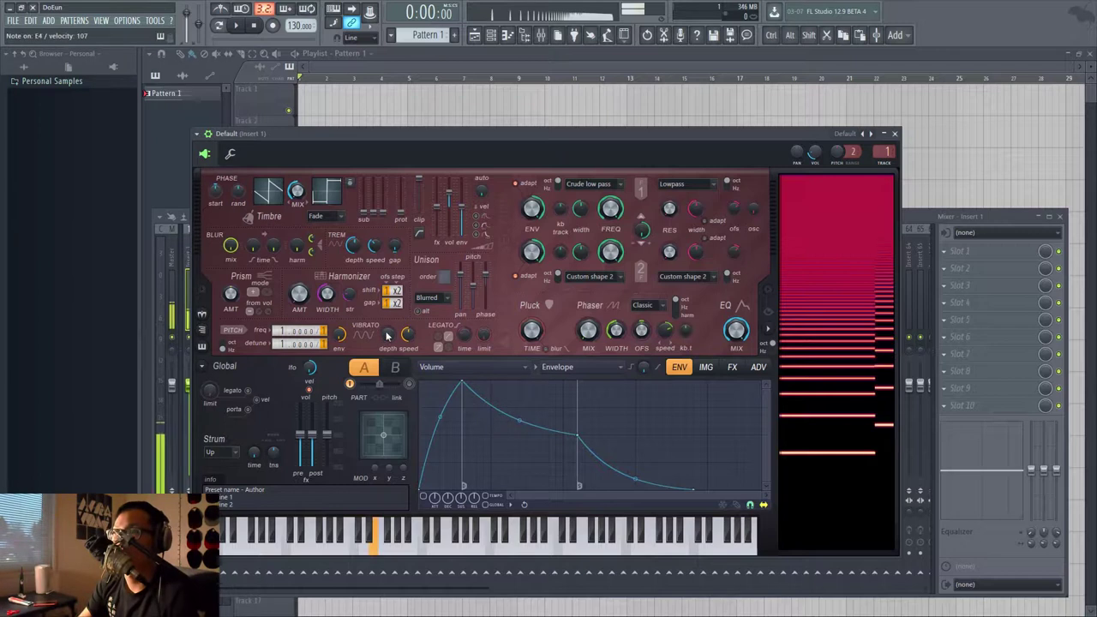
{"action": "left_click_drag", "start_coordinate": [387, 335], "coordinate": [387, 317]}
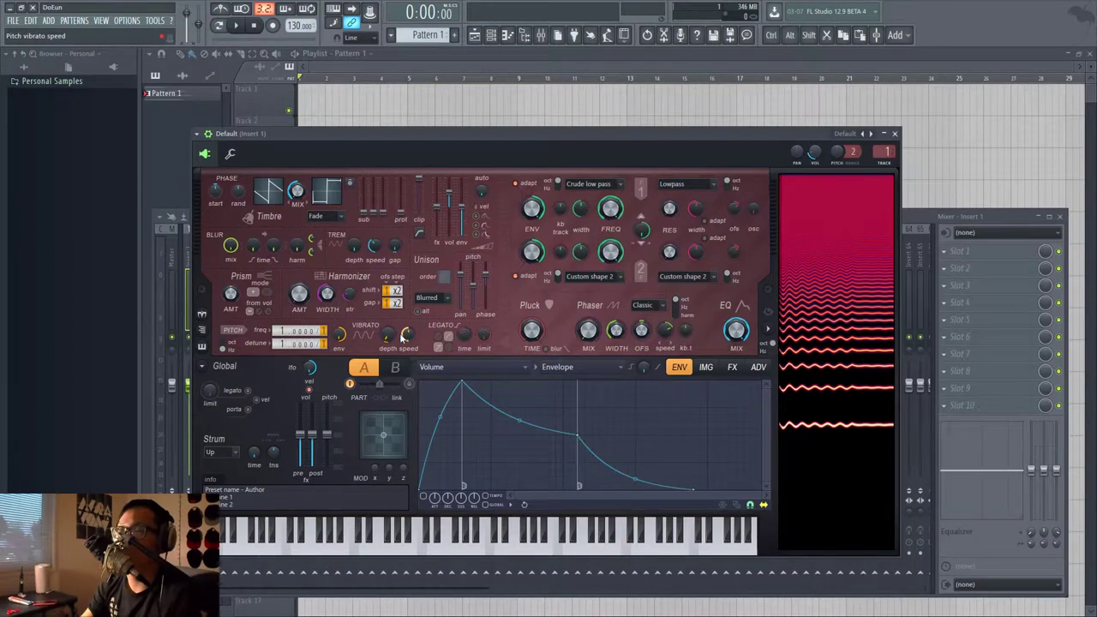
{"action": "left_click_drag", "start_coordinate": [403, 336], "coordinate": [396, 322]}
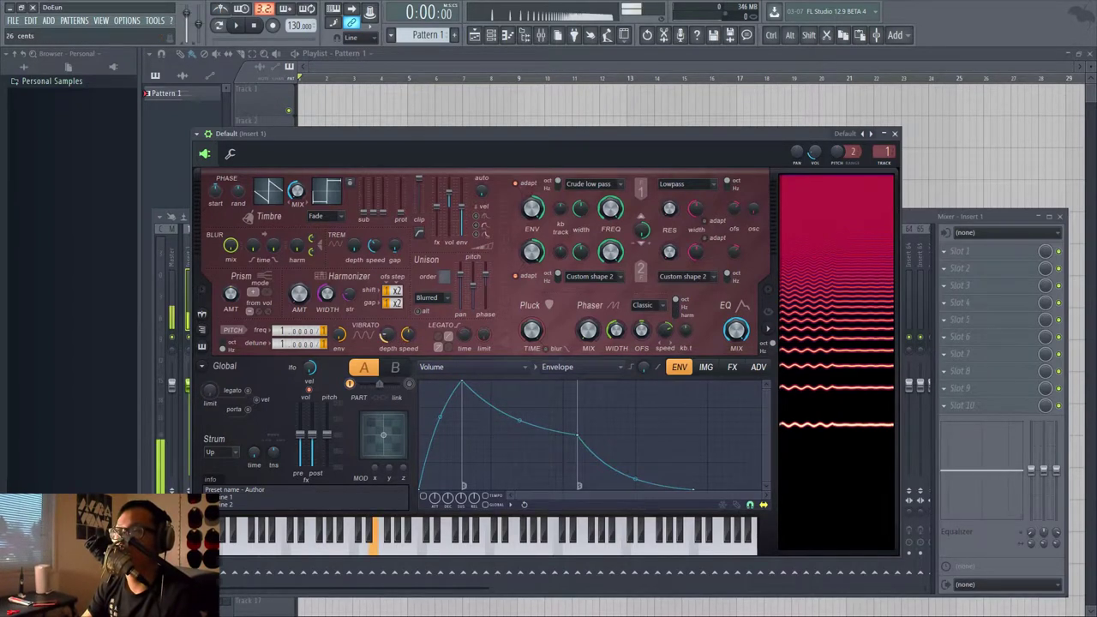
{"action": "left_click", "coordinate": [407, 334], "text": "alt"}
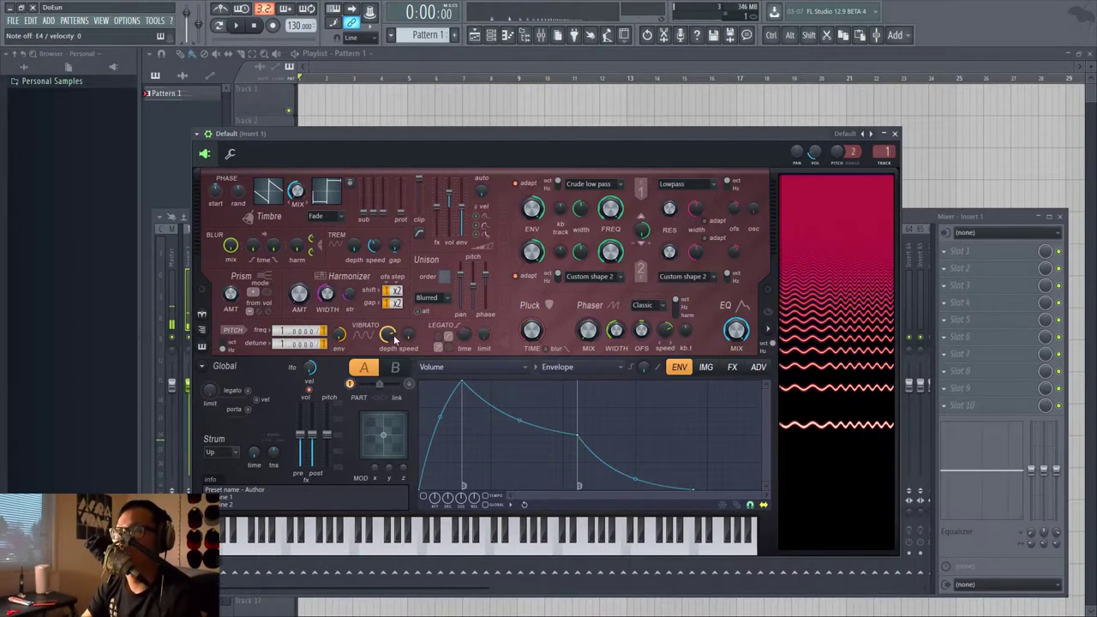
{"action": "left_click", "coordinate": [388, 334], "text": "alt"}
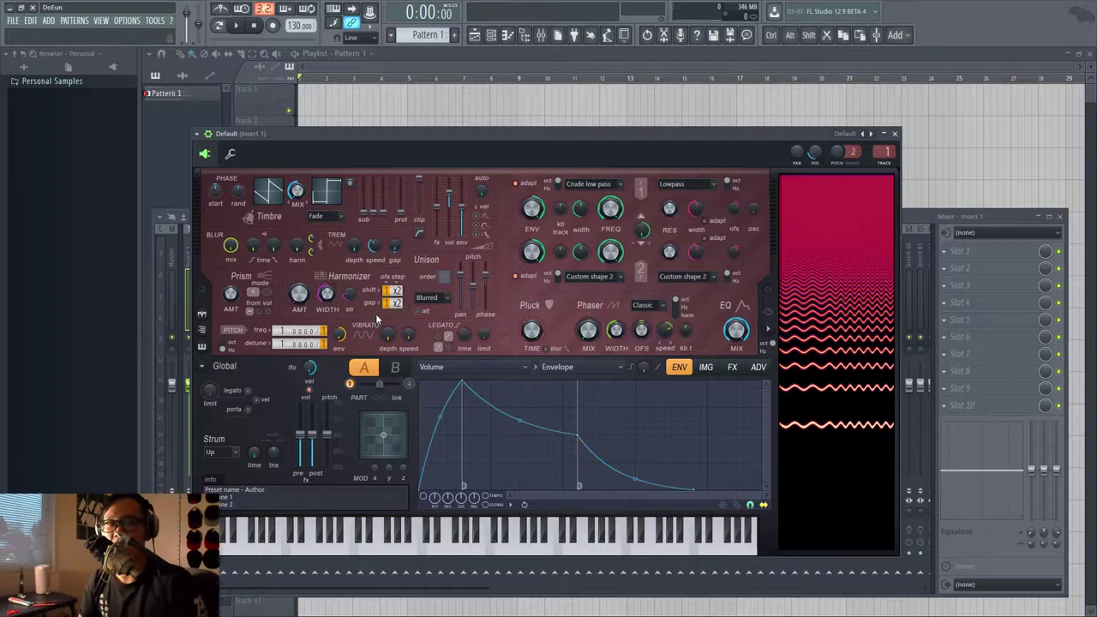
Show the LFO of the Pitch articulation in the envelope editor.
{"action": "left_click", "coordinate": [486, 370]}
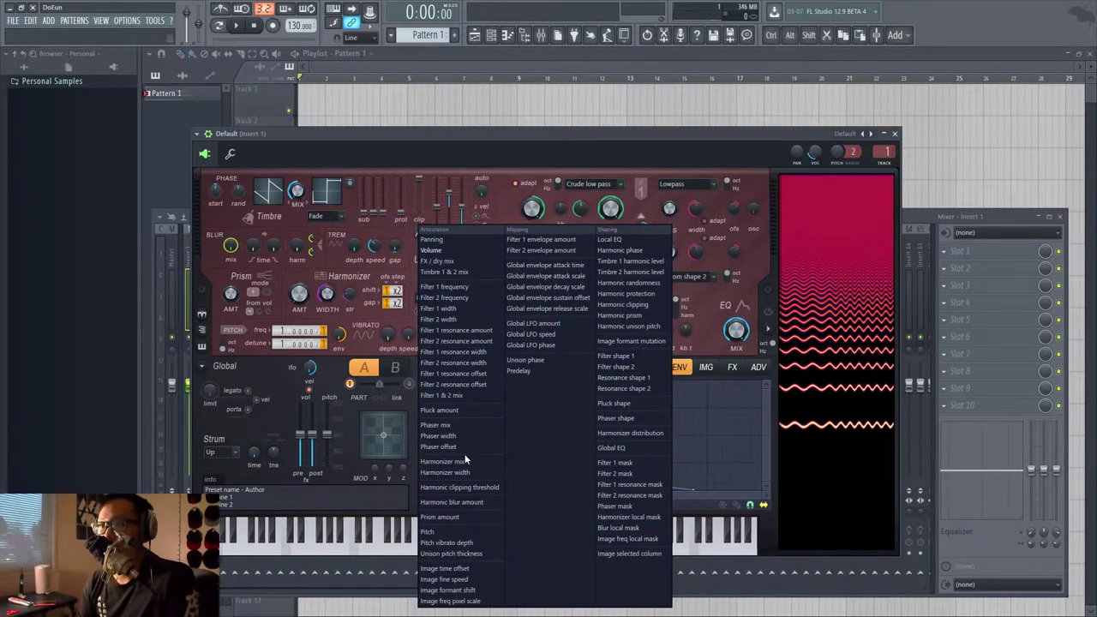
{"action": "left_click", "coordinate": [467, 531]}
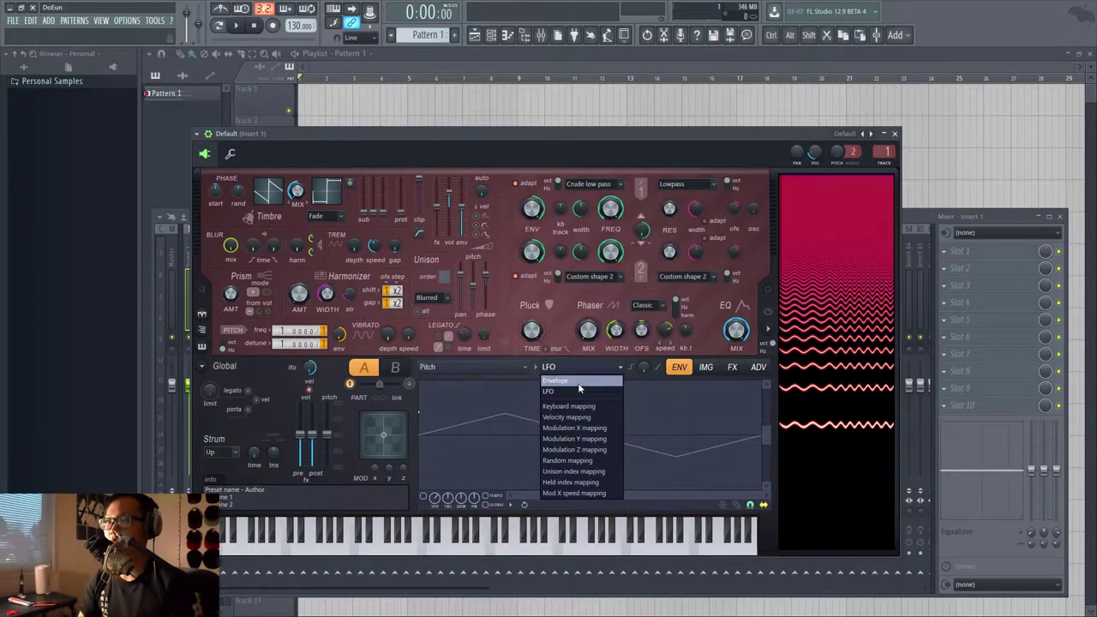
{"action": "left_click", "coordinate": [580, 383]}
{"action": "left_click", "coordinate": [583, 370]}
{"action": "left_click", "coordinate": [579, 392]}
Enable the pitch LFO, raise its speed to audition the modulation, and disable it again.
{"action": "left_click", "coordinate": [423, 496]}
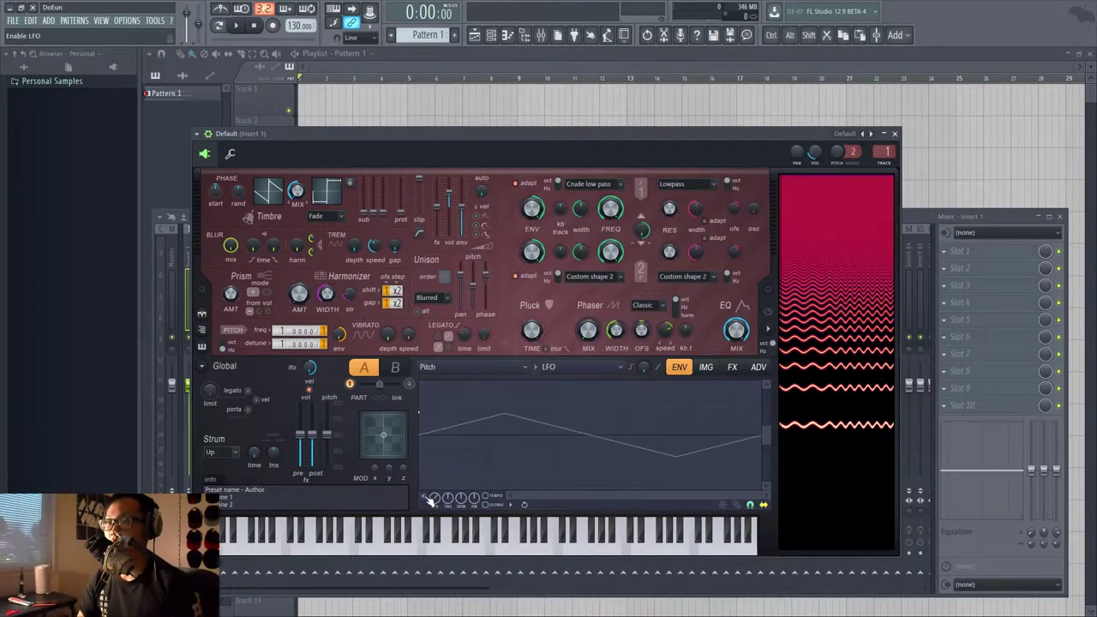
{"action": "mouse_move", "coordinate": [435, 499]}
{"action": "left_mouse_down"}
{"action": "mouse_move", "coordinate": [435, 466]}
{"action": "mouse_move", "coordinate": [434, 488]}
{"action": "left_mouse_up"}
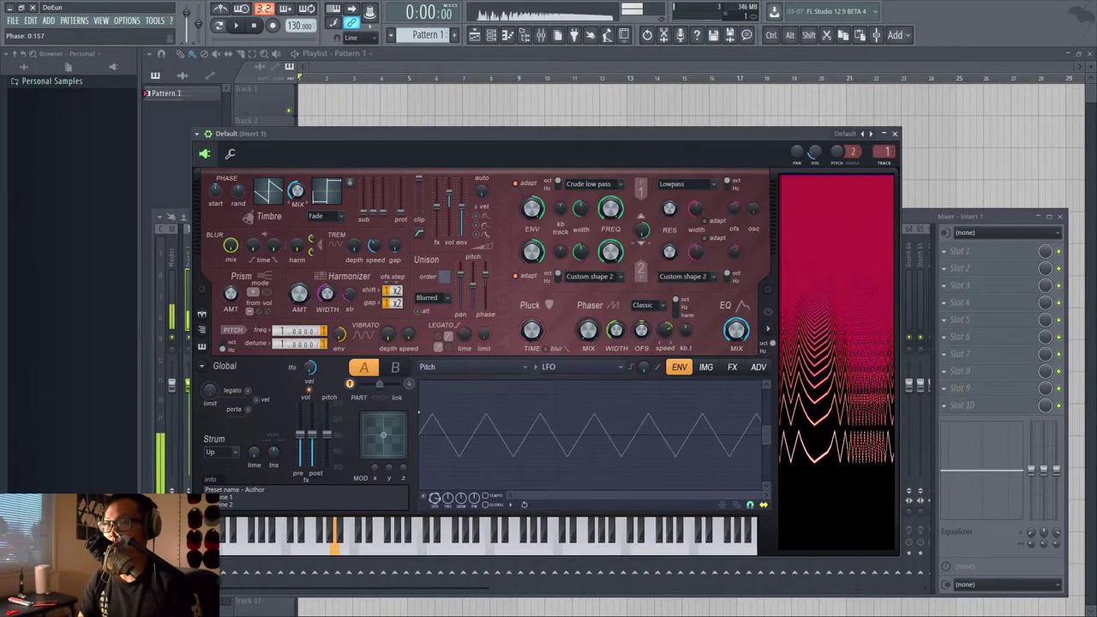
{"action": "left_click", "coordinate": [423, 497]}
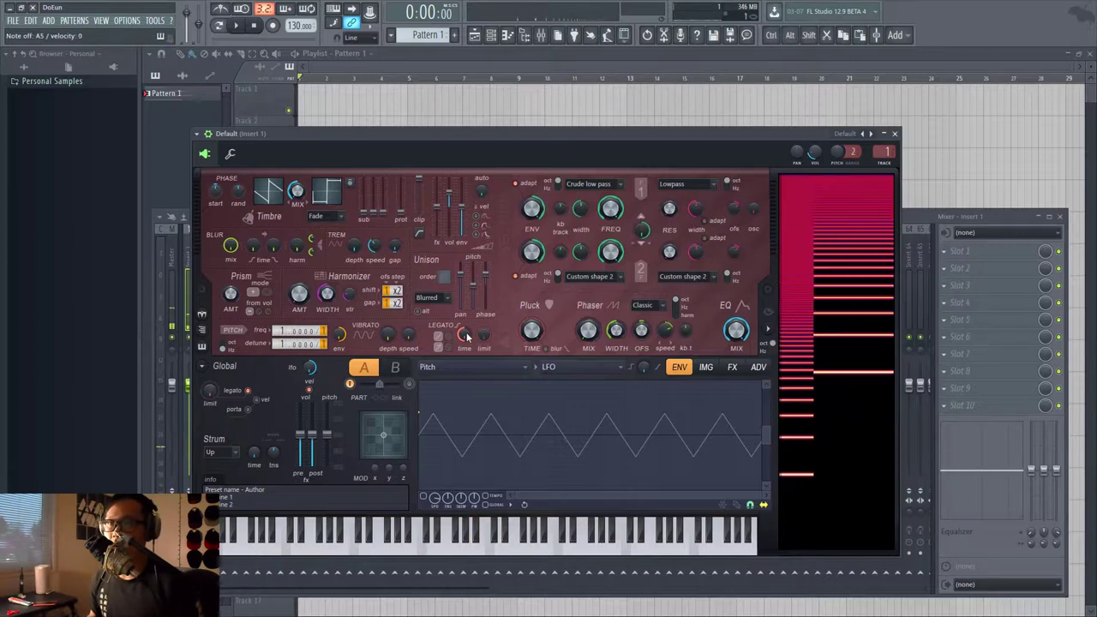
Toggle the global portamento and legato modes to compare them, leave both off, and lower the limit.
{"action": "left_click", "coordinate": [247, 409]}
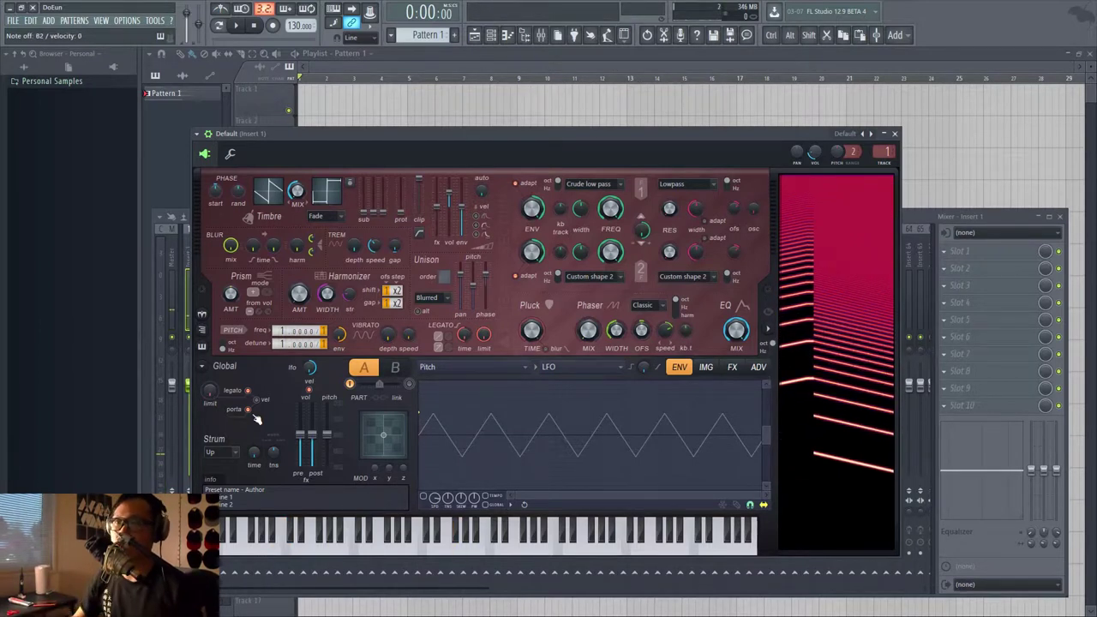
{"action": "left_click", "coordinate": [248, 392]}
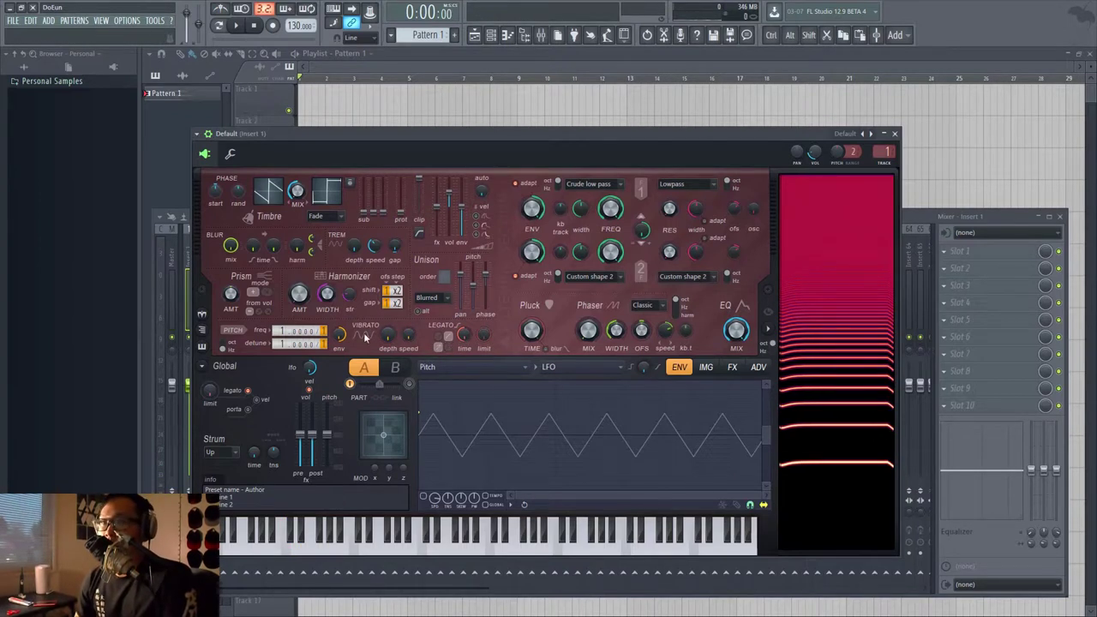
{"action": "left_click", "coordinate": [248, 390]}
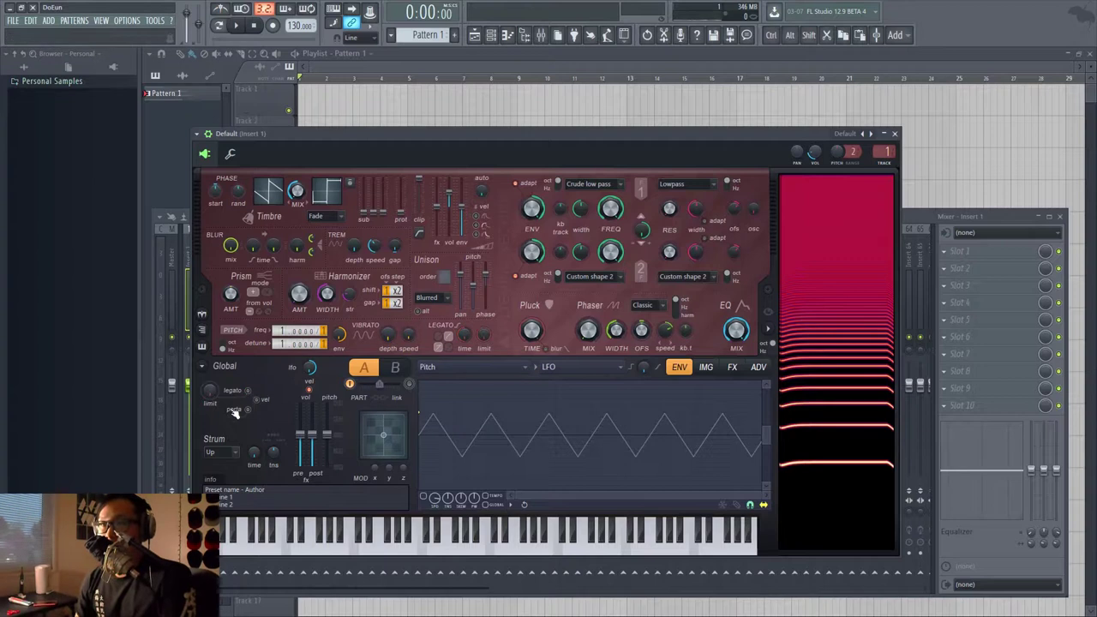
{"action": "left_click", "coordinate": [248, 390]}
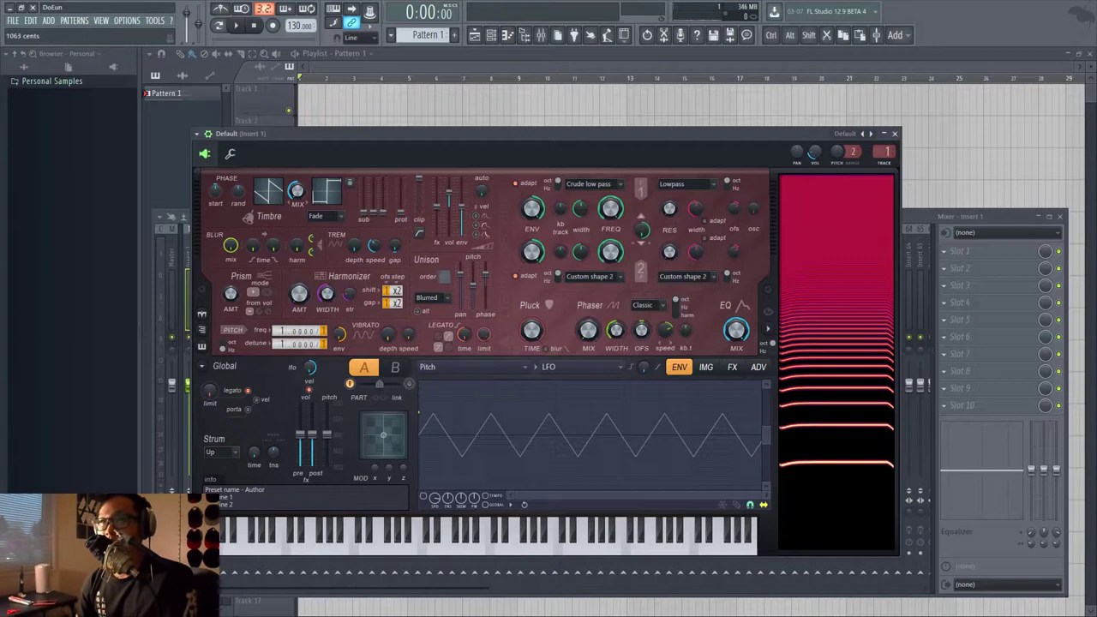
{"action": "left_click", "coordinate": [247, 409]}
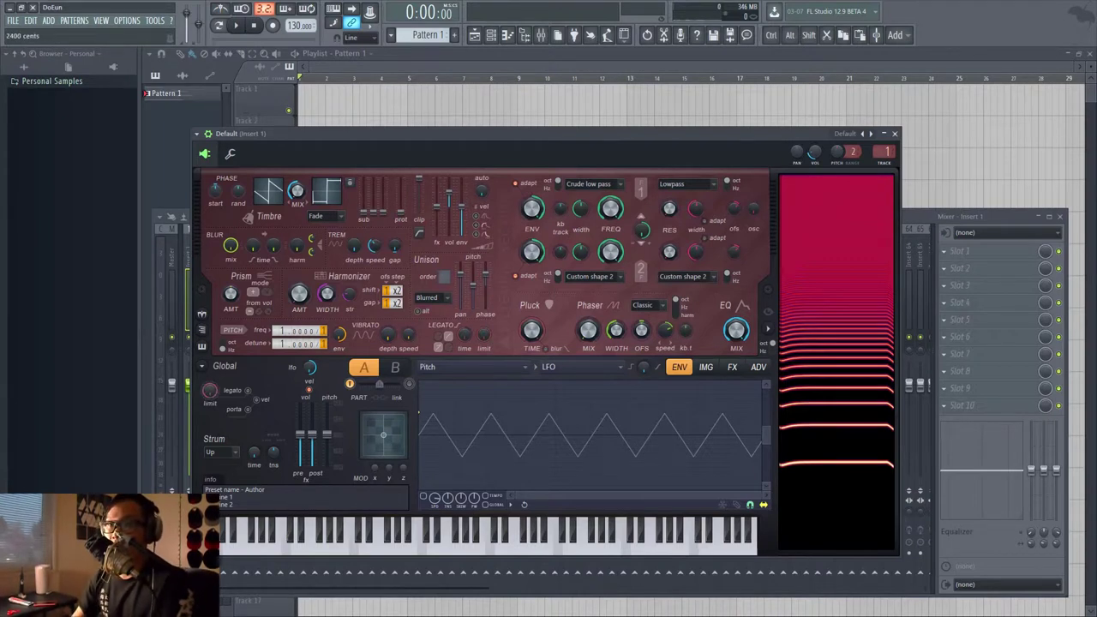
{"action": "left_click_drag", "start_coordinate": [209, 390], "coordinate": [211, 388]}
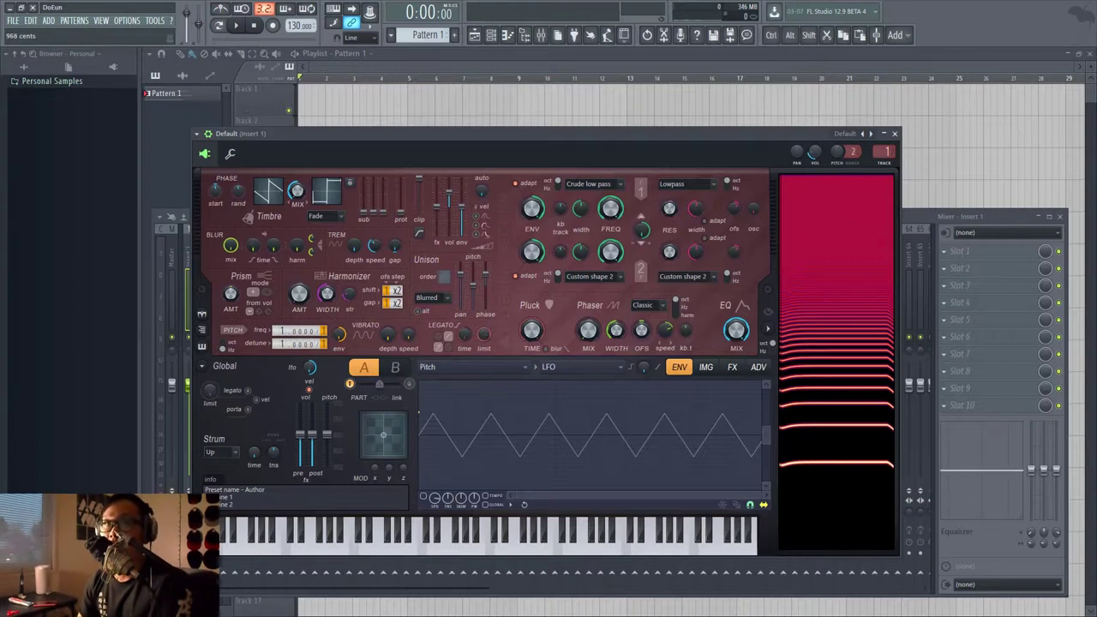
Audition the global velocity option together with legato, and switch both off again.
{"action": "left_click", "coordinate": [266, 400]}
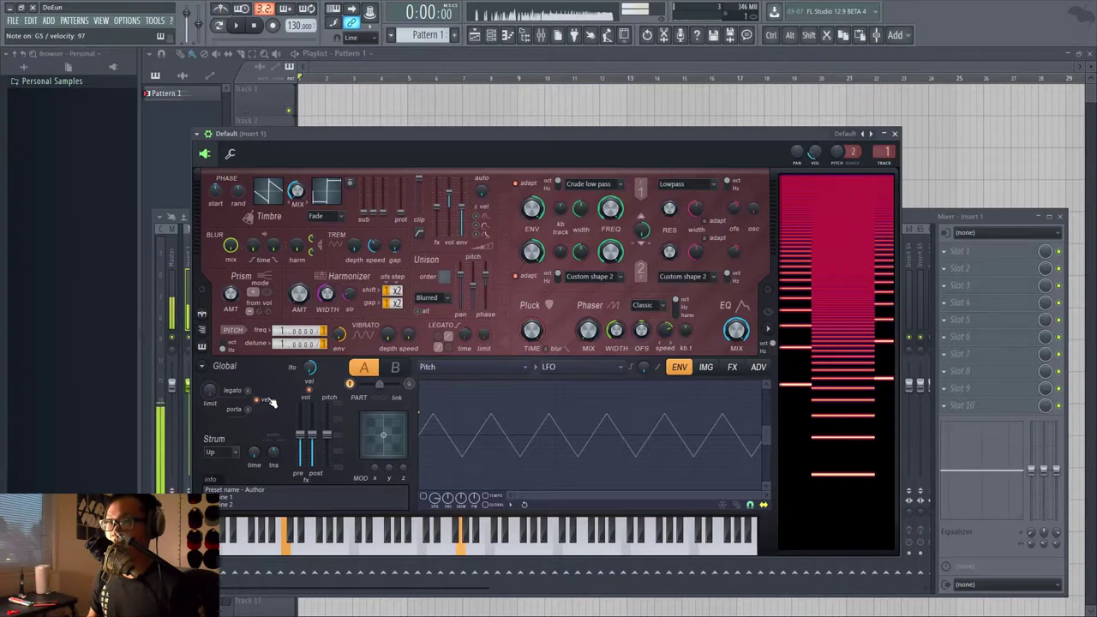
{"action": "left_click", "coordinate": [248, 391]}
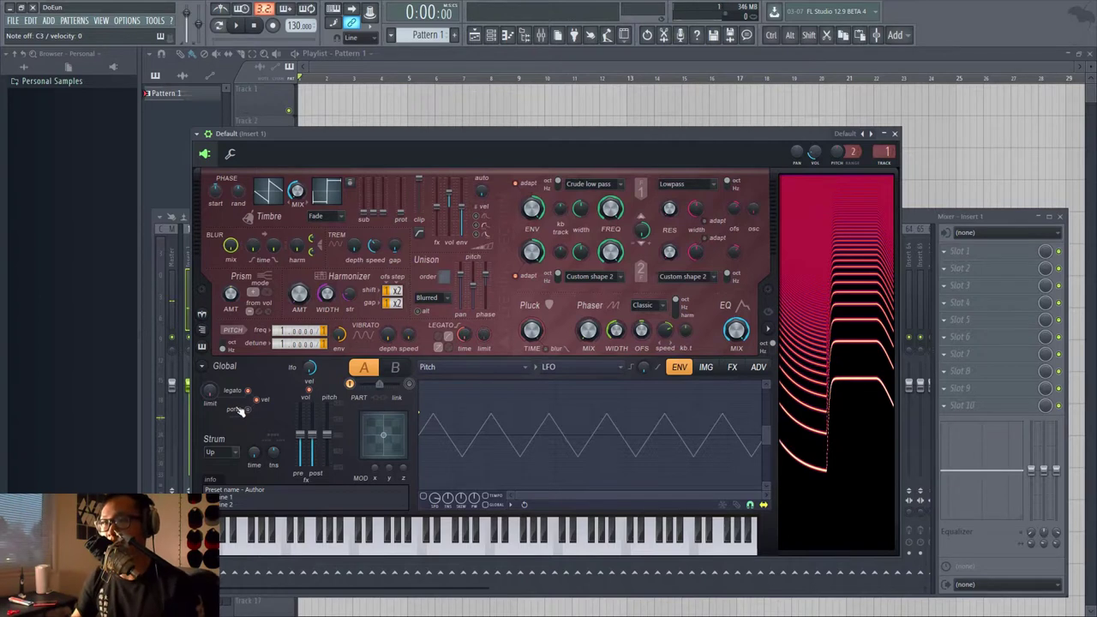
{"action": "left_click", "coordinate": [249, 392]}
{"action": "left_click", "coordinate": [257, 400]}
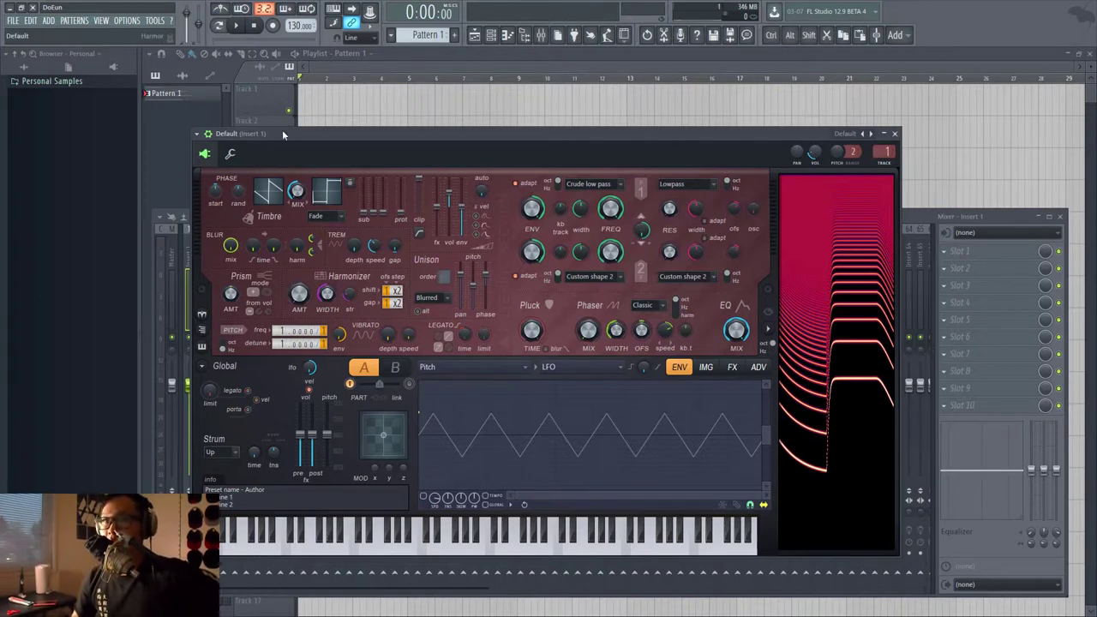
Open the piano roll of Pattern 1 and delete all existing notes.
{"action": "key", "text": "F12"}
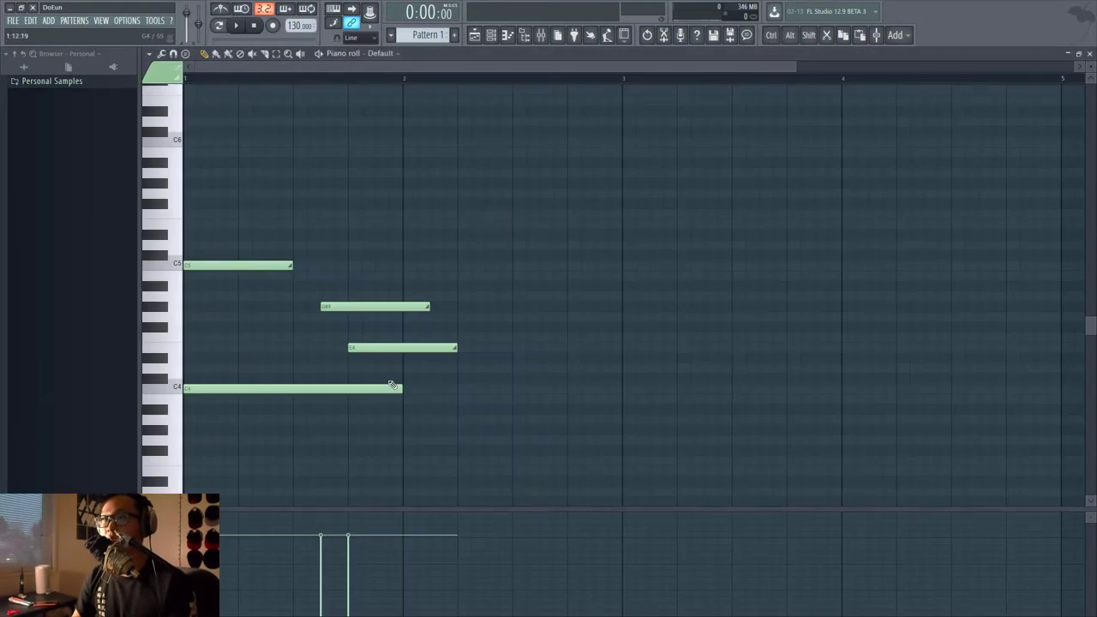
{"action": "right_click", "coordinate": [393, 385]}
{"action": "right_click", "coordinate": [274, 265]}
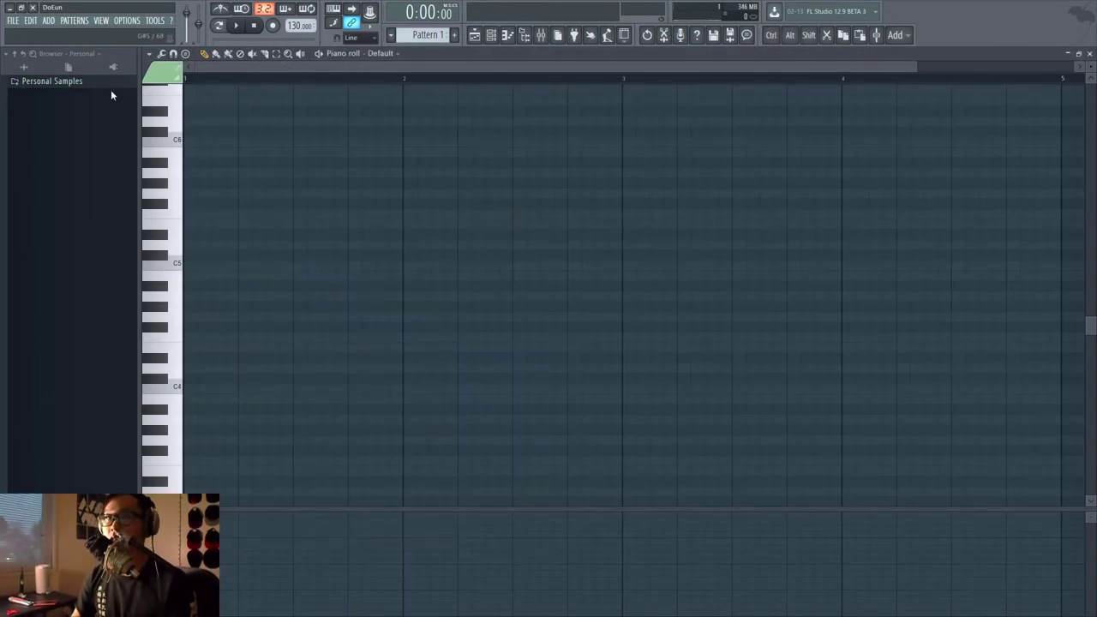
Stamp a Hungarian minor scale rooted on C#4 at the start of bar 1 and play it.
{"action": "left_click", "coordinate": [149, 53]}
{"action": "mouse_move", "coordinate": [180, 103]}
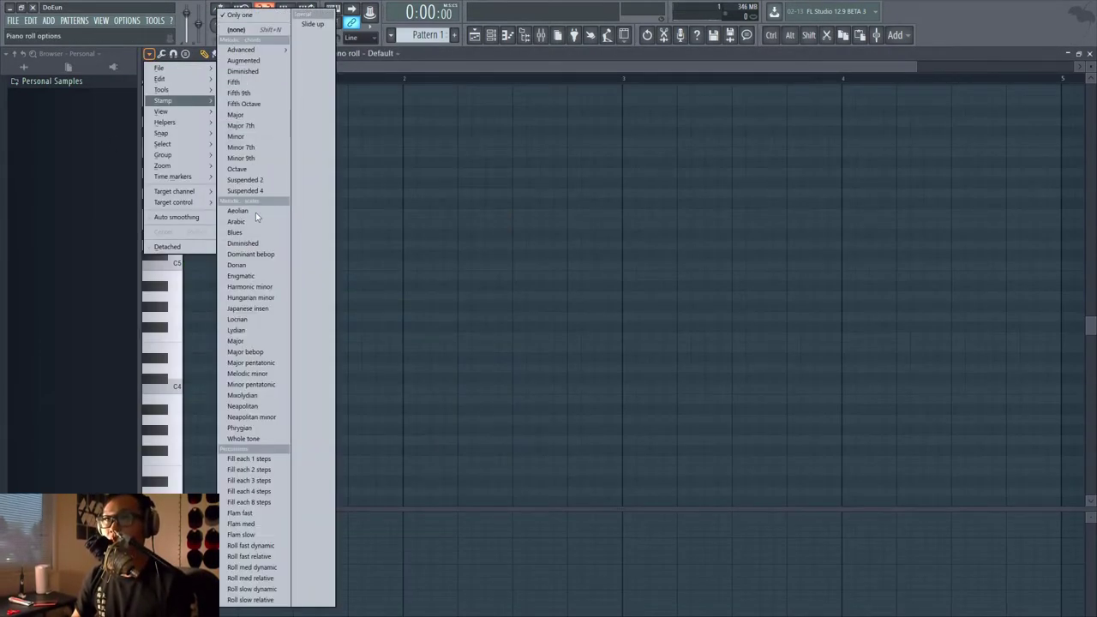
{"action": "left_click", "coordinate": [262, 300]}
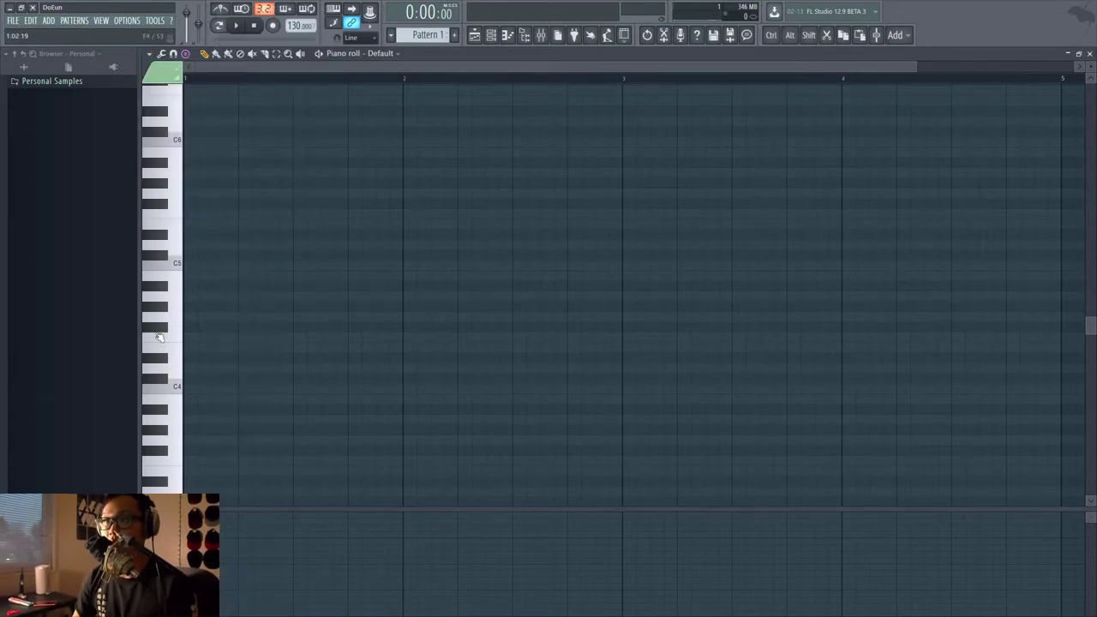
{"action": "left_click", "coordinate": [190, 378]}
{"action": "key", "text": "space"}
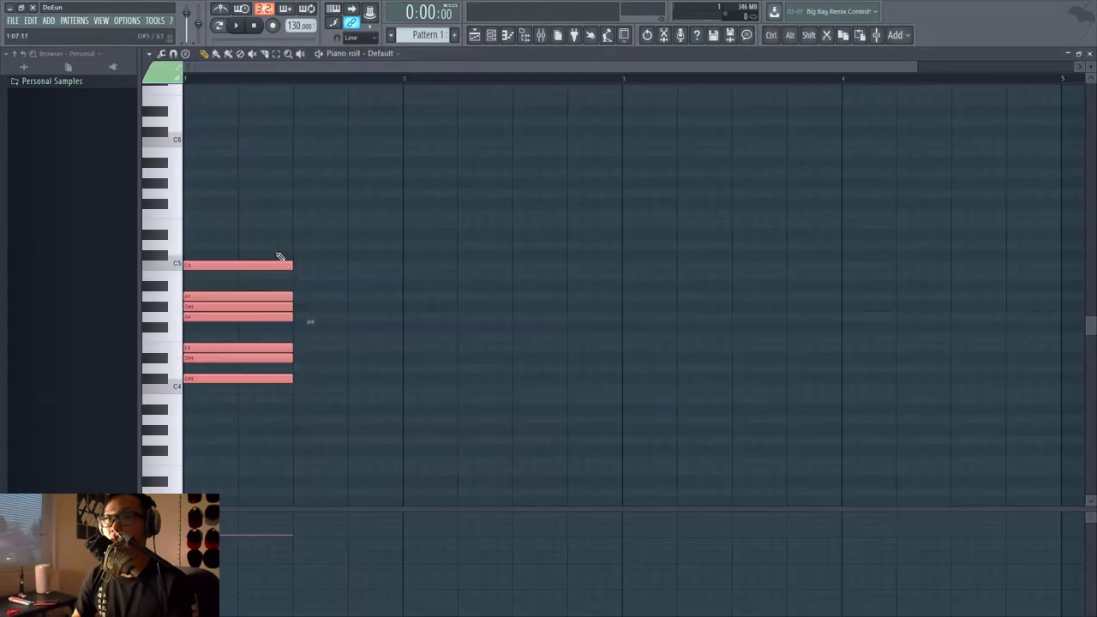
Lengthen all the stamped notes so that they fill the whole first bar.
{"action": "mouse_move", "coordinate": [407, 275]}
{"action": "left_mouse_down"}
{"action": "mouse_move", "coordinate": [299, 267]}
{"action": "mouse_move", "coordinate": [419, 265]}
{"action": "mouse_move", "coordinate": [403, 266]}
{"action": "left_mouse_up"}
{"action": "left_click", "coordinate": [293, 265], "text": "ctrl"}
{"action": "left_click", "coordinate": [295, 266]}
{"action": "right_click", "coordinate": [298, 268]}
{"action": "key", "text": "ctrl+a"}
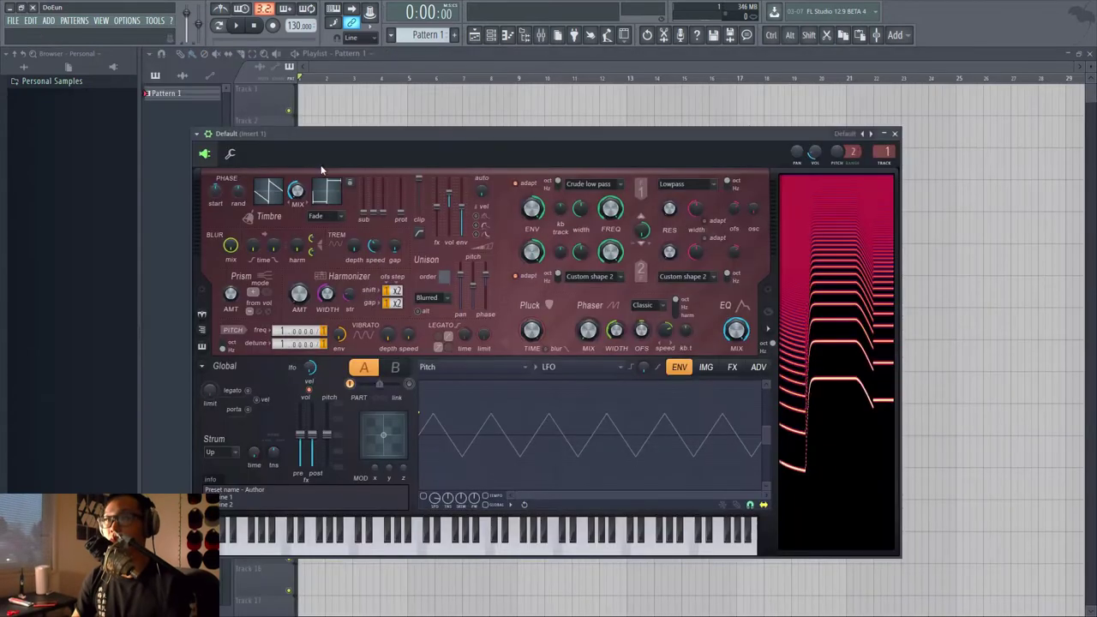
Place a Pattern 1 clip at the start of Track 1 in the playlist and play it.
{"action": "key", "text": "Escape"}
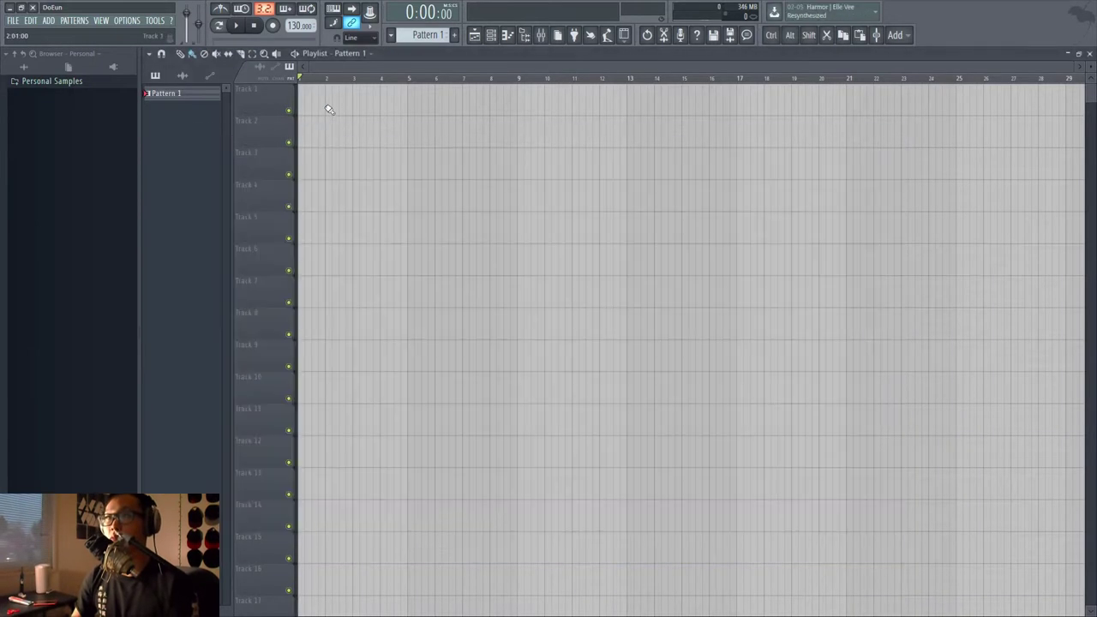
{"action": "left_click", "coordinate": [328, 108]}
{"action": "left_click_drag", "start_coordinate": [330, 109], "coordinate": [302, 101]}
{"action": "key", "text": "space"}
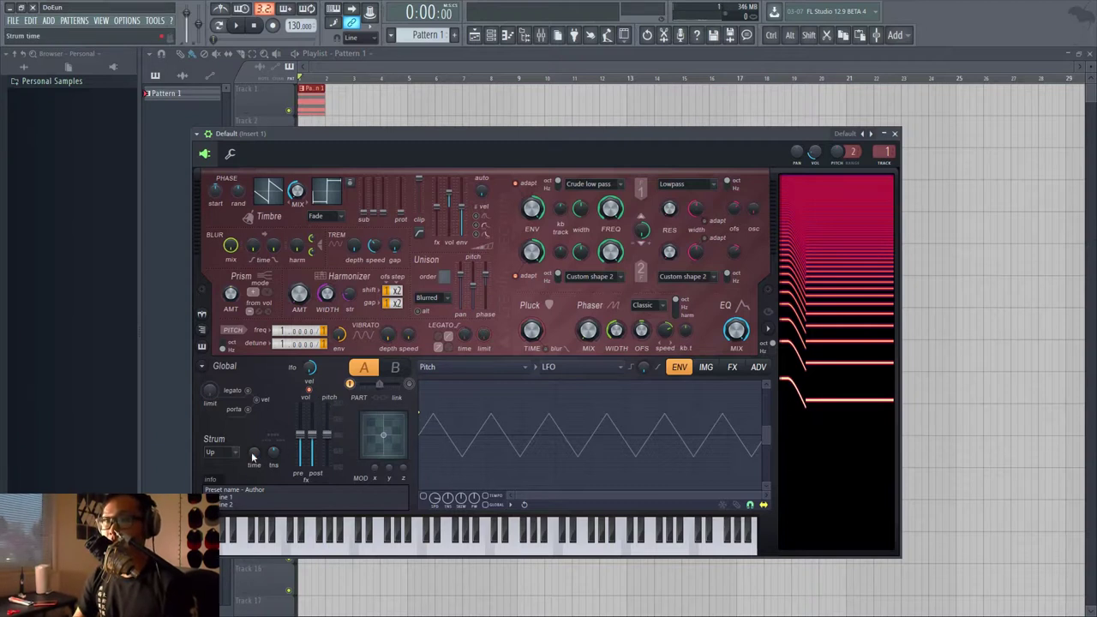
Raise Harmor's strum time to its maximum with the strum mode on Up and play the clip.
{"action": "left_click_drag", "start_coordinate": [254, 452], "coordinate": [254, 437]}
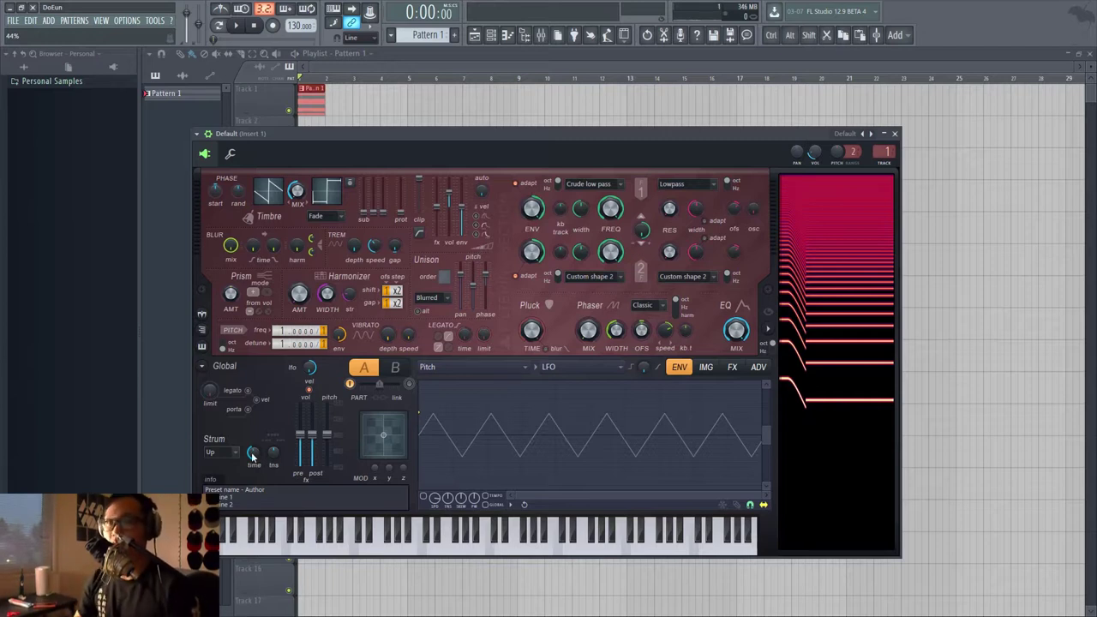
{"action": "key", "text": "space"}
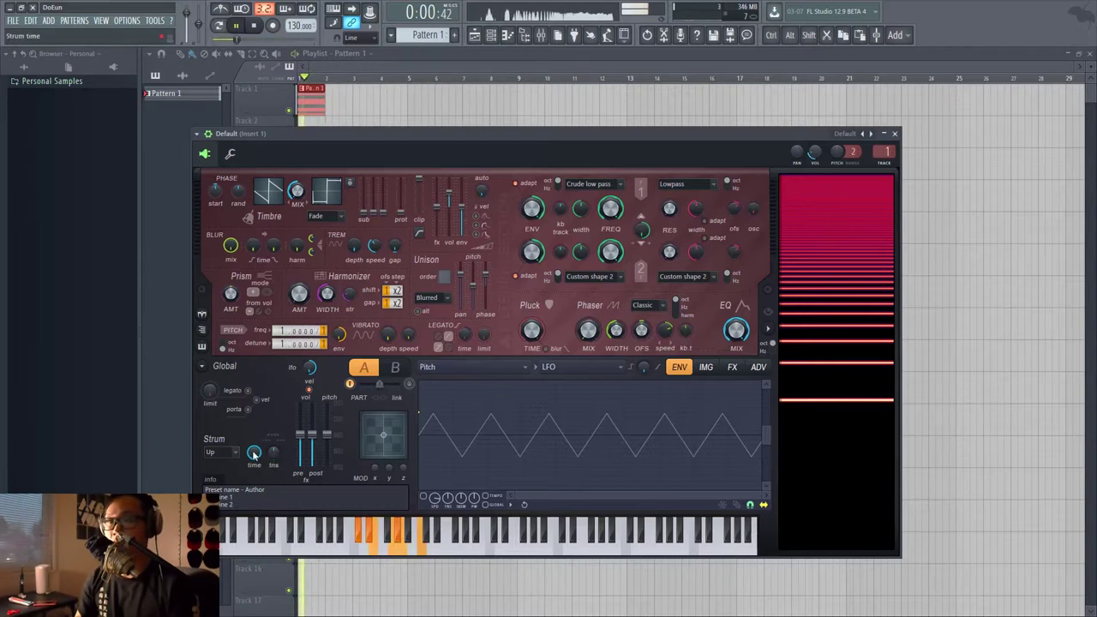
{"action": "key", "text": "space"}
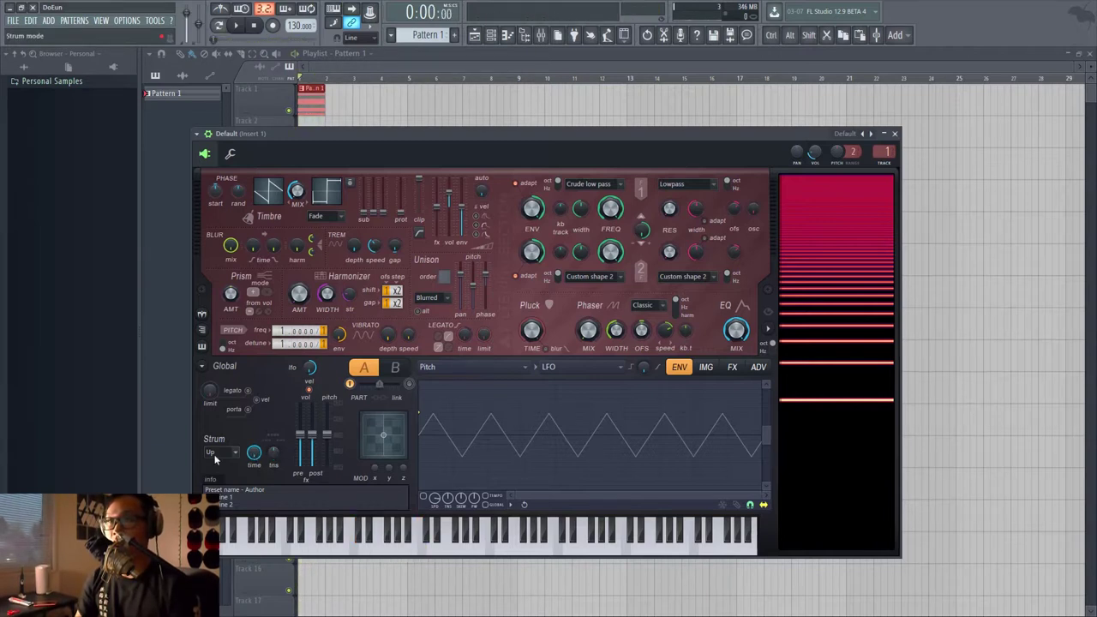
Look through the strum mode options, keep Up, and lower the strum time to its minimum.
{"action": "left_click", "coordinate": [223, 451]}
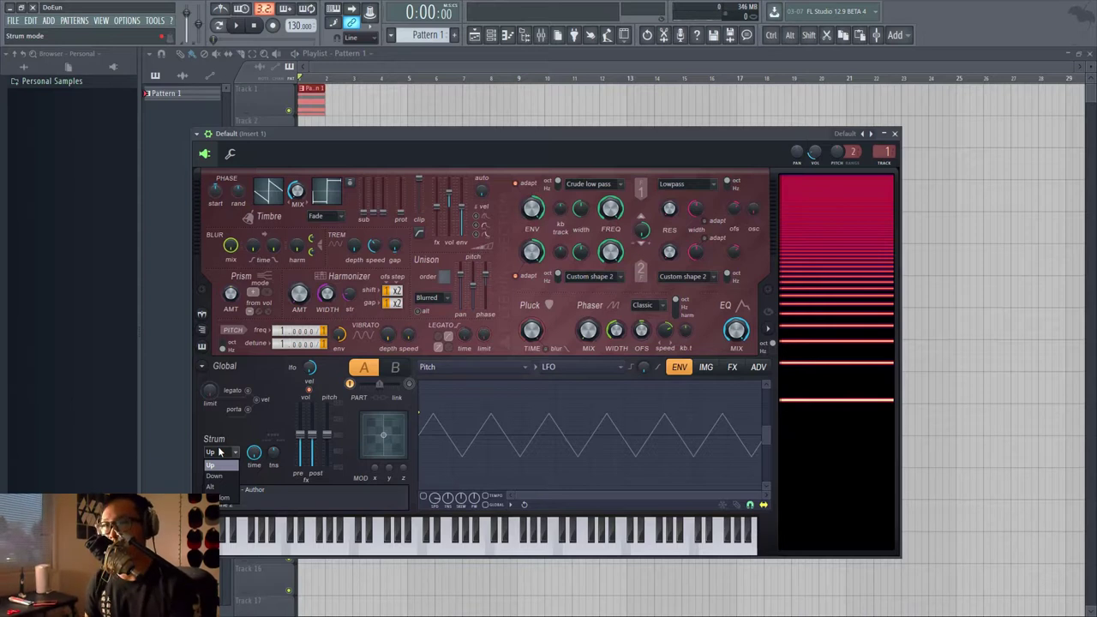
{"action": "left_click", "coordinate": [252, 450]}
{"action": "left_click_drag", "start_coordinate": [255, 453], "coordinate": [258, 523]}
Lower the strum tension and play the clip with the strum time at minimum and again at maximum.
{"action": "mouse_move", "coordinate": [258, 455]}
{"action": "left_mouse_down"}
{"action": "mouse_move", "coordinate": [258, 386]}
{"action": "mouse_move", "coordinate": [258, 455]}
{"action": "mouse_move", "coordinate": [266, 433]}
{"action": "mouse_move", "coordinate": [275, 454]}
{"action": "left_mouse_up"}
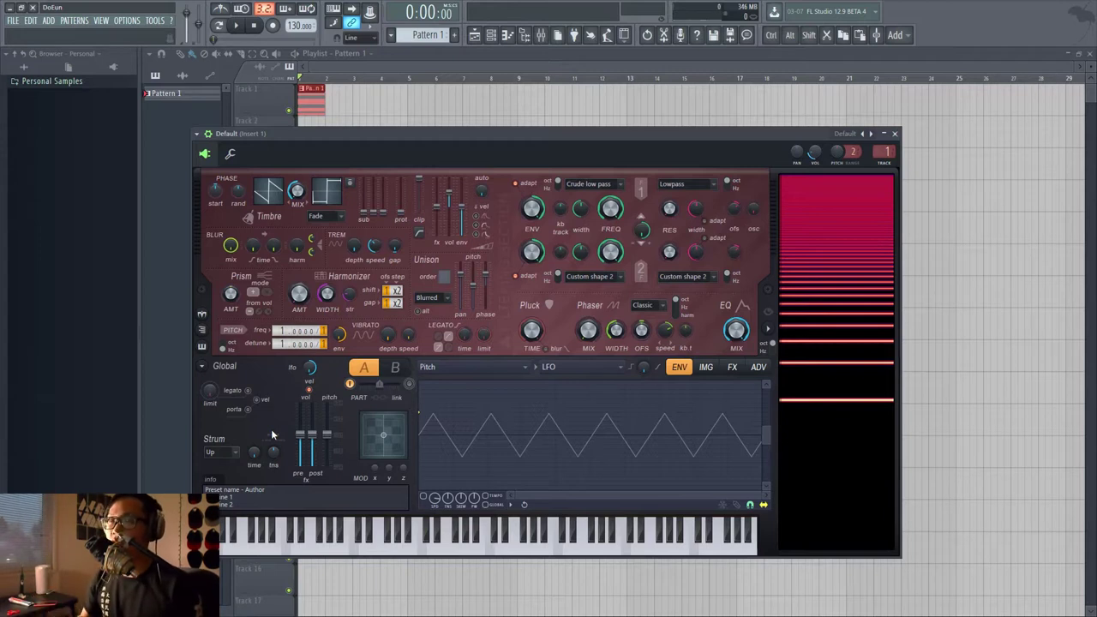
{"action": "left_click_drag", "start_coordinate": [276, 449], "coordinate": [276, 493]}
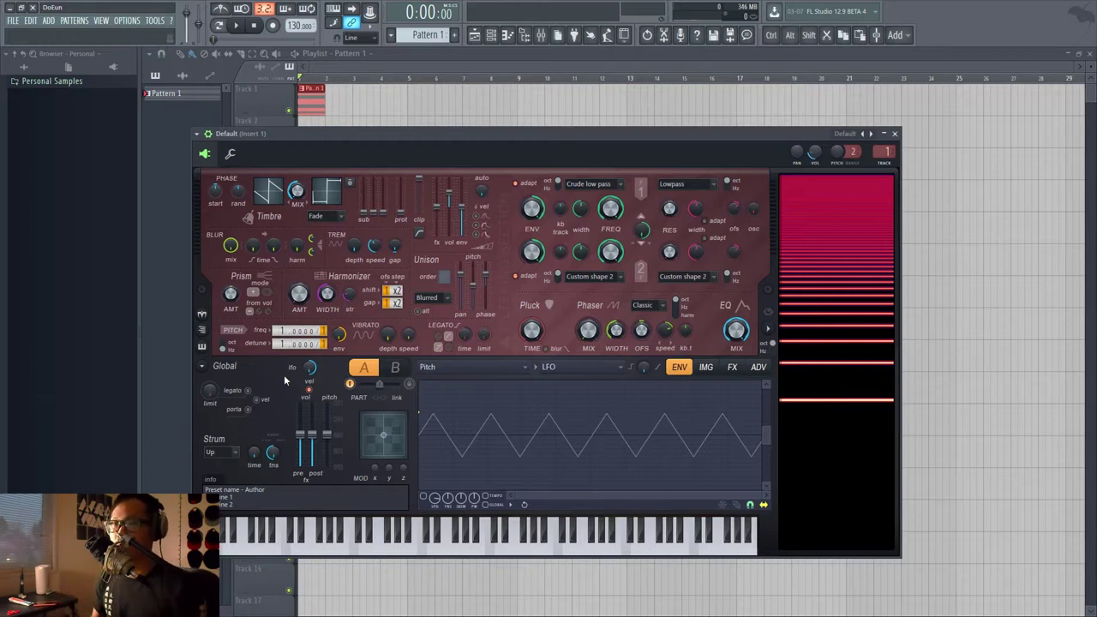
{"action": "key", "text": "space"}
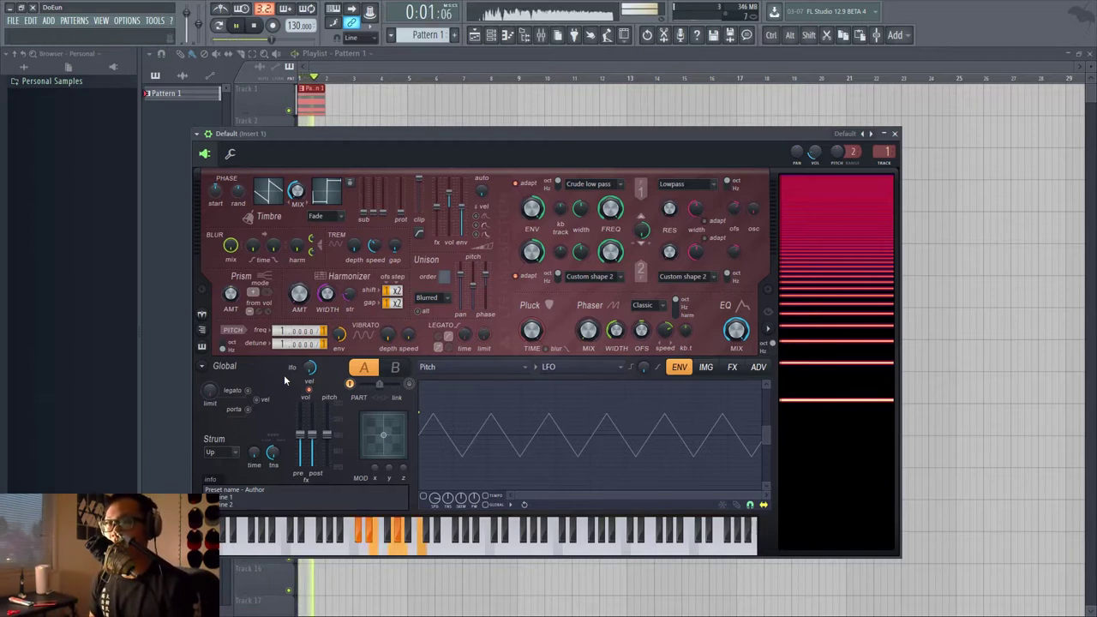
{"action": "key", "text": "space"}
{"action": "key", "text": "space"}
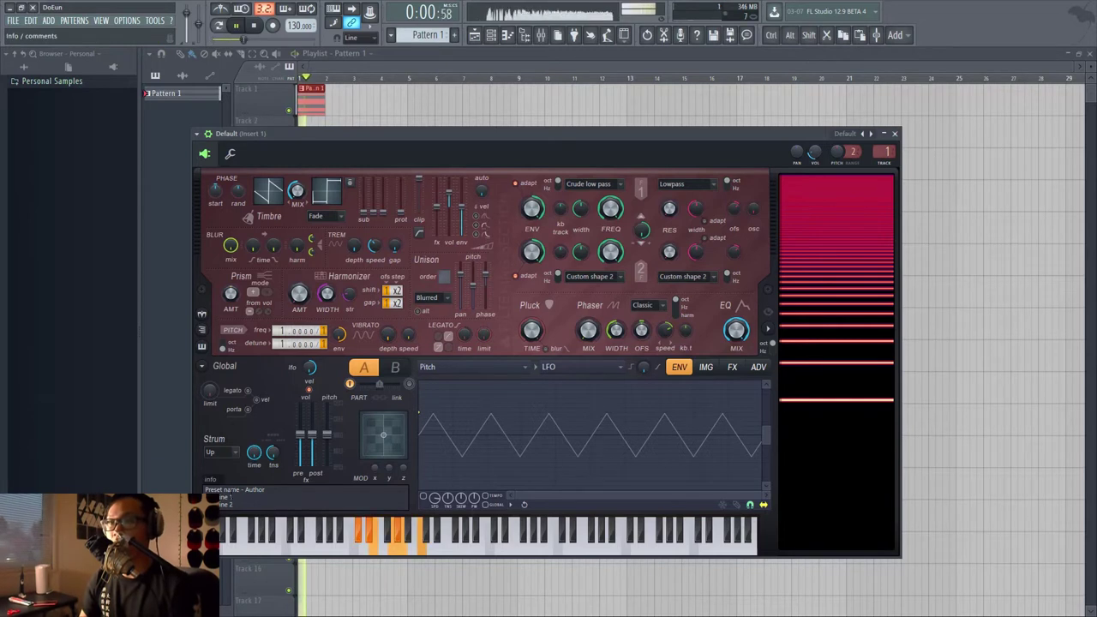
{"action": "key", "text": "space"}
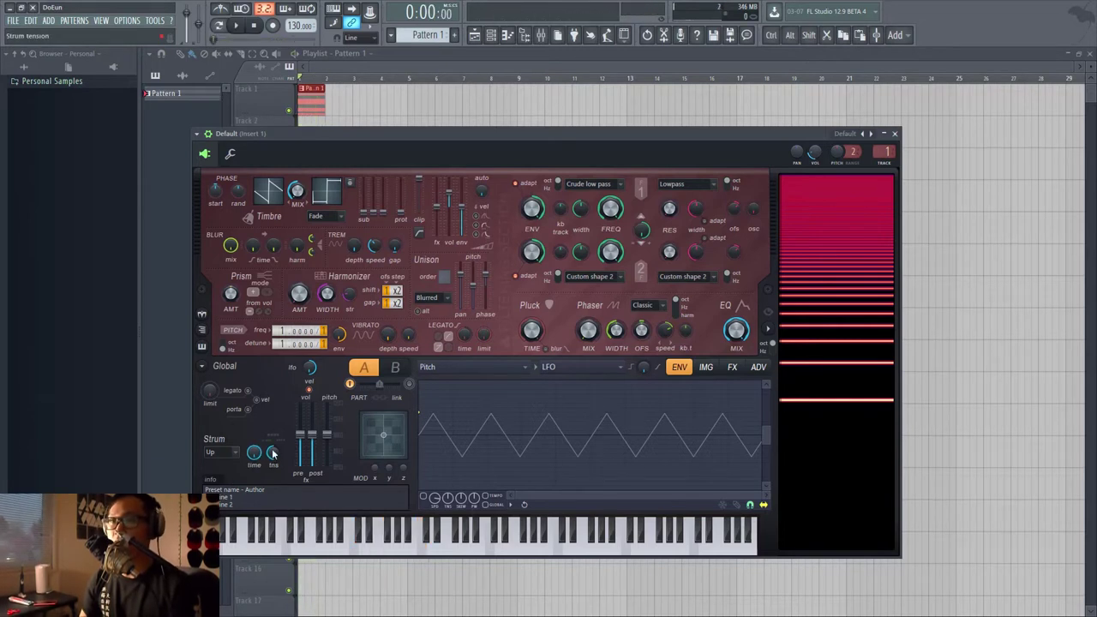
Set the strum tension to 100% and play the clip.
{"action": "scroll", "coordinate": [273, 454], "scroll_direction": "up", "scroll_amount": 3}
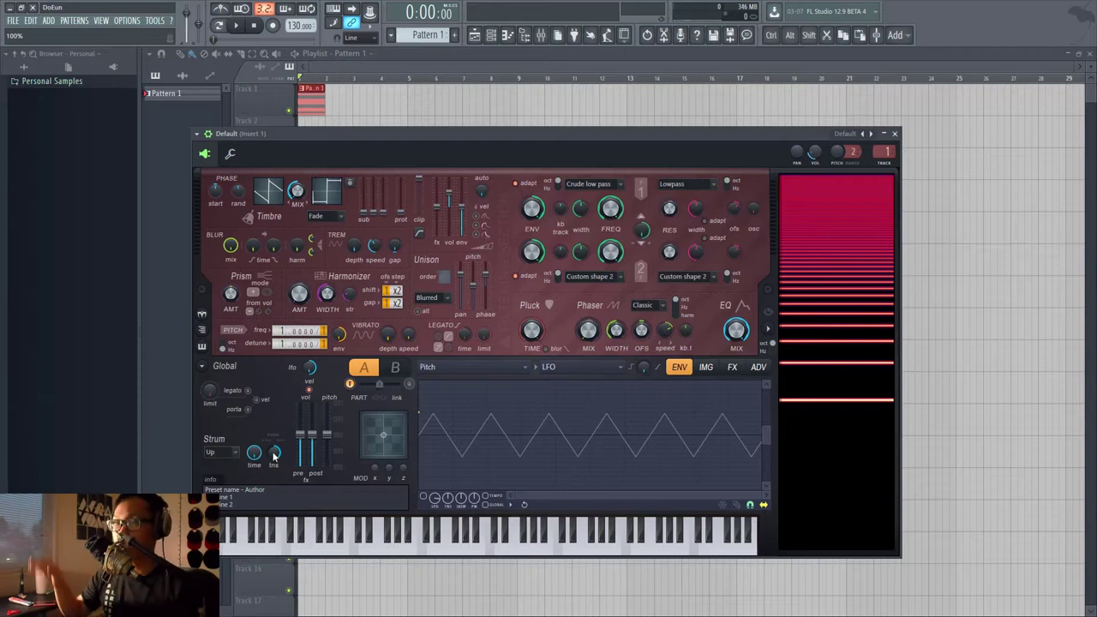
{"action": "key", "text": "space"}
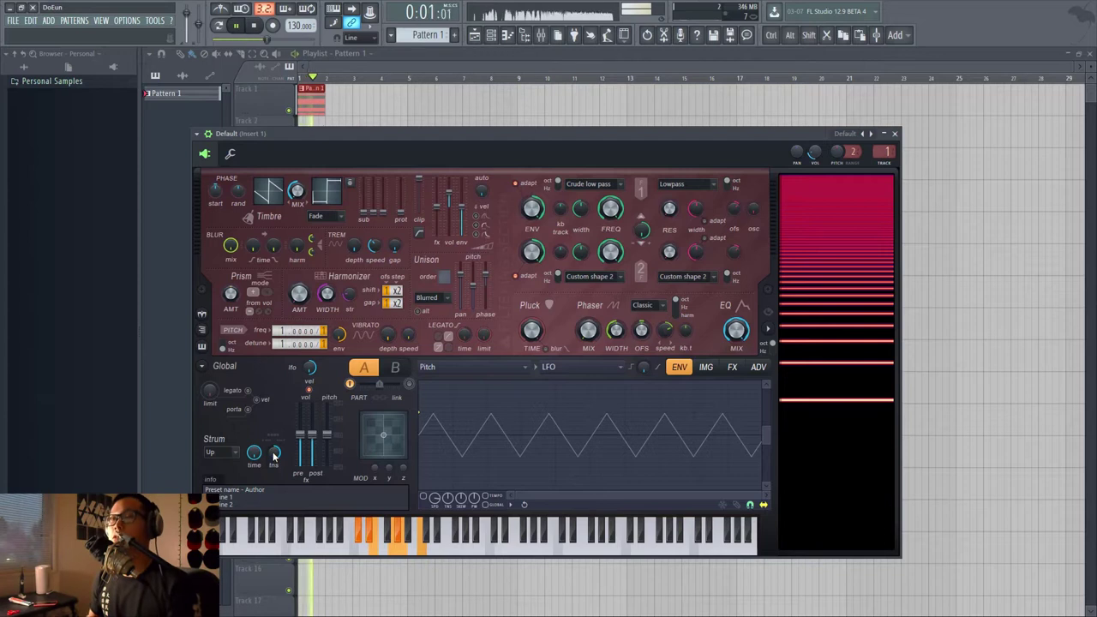
{"action": "key", "text": "space"}
Lengthen all Pattern 1 notes in the piano roll to two bars and play the longer clip.
{"action": "double_click", "coordinate": [313, 97]}
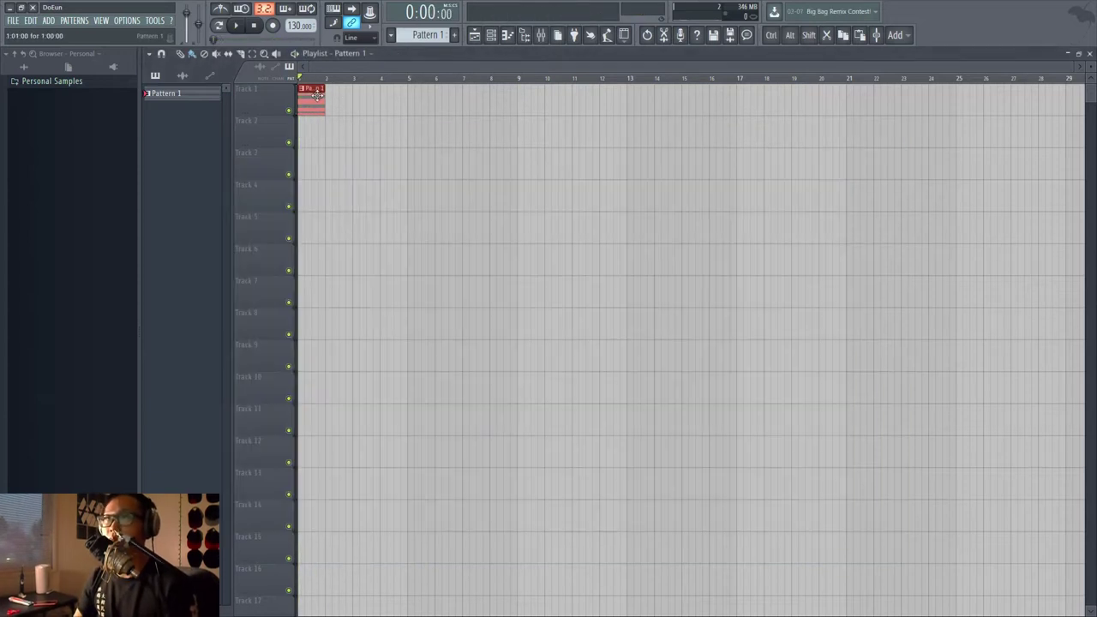
{"action": "key", "text": "ctrl+a"}
{"action": "left_click_drag", "start_coordinate": [437, 273], "coordinate": [640, 318]}
{"action": "key", "text": "Escape"}
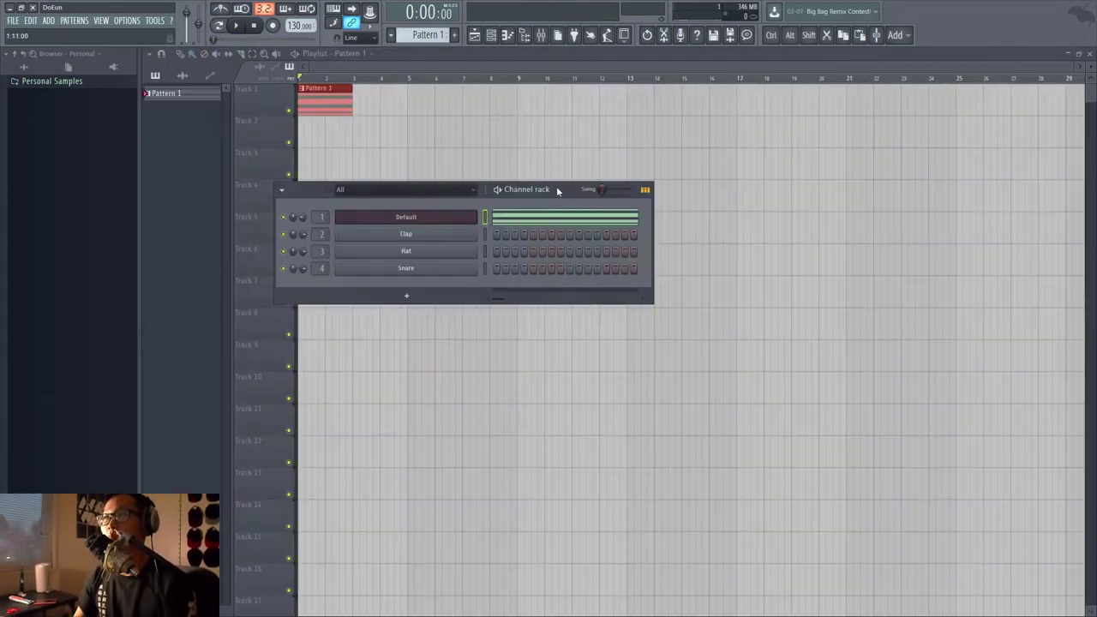
{"action": "key", "text": "Escape"}
{"action": "key", "text": "space"}
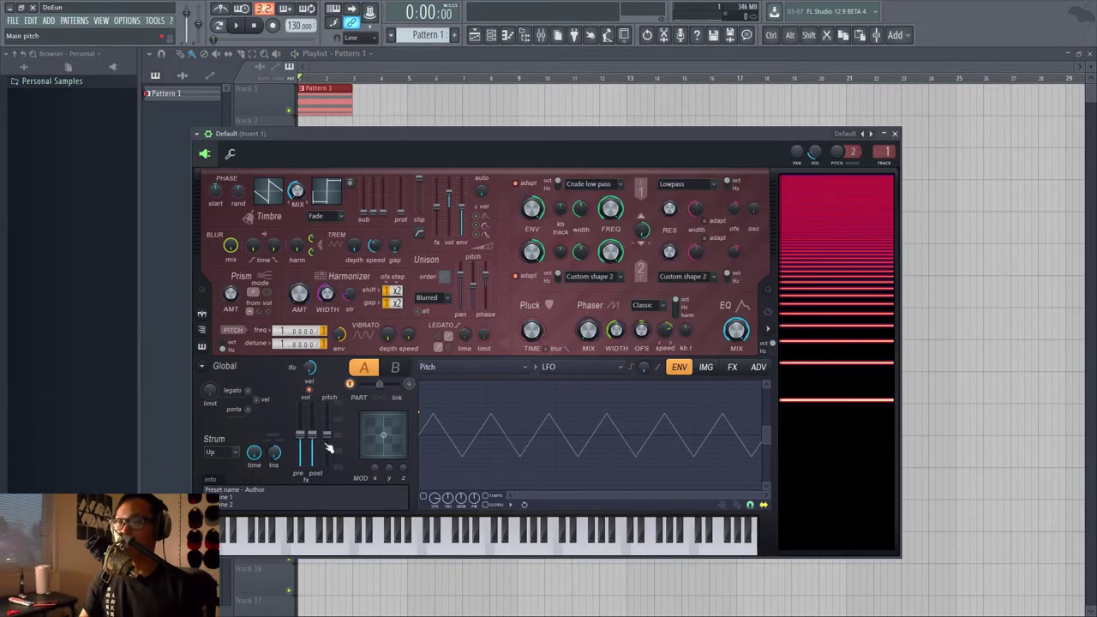
Return the strum tension to its centre setting and look over the channel's miscellaneous functions, including the arpeggiator and echo delay.
{"action": "left_click_drag", "start_coordinate": [279, 456], "coordinate": [278, 457]}
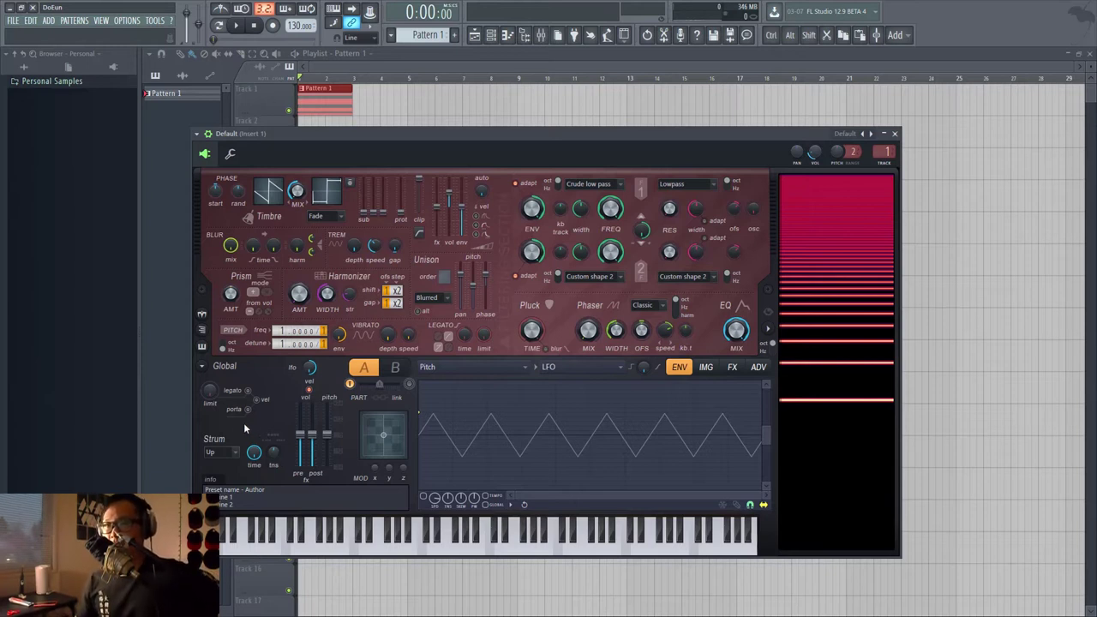
{"action": "left_click", "coordinate": [232, 154]}
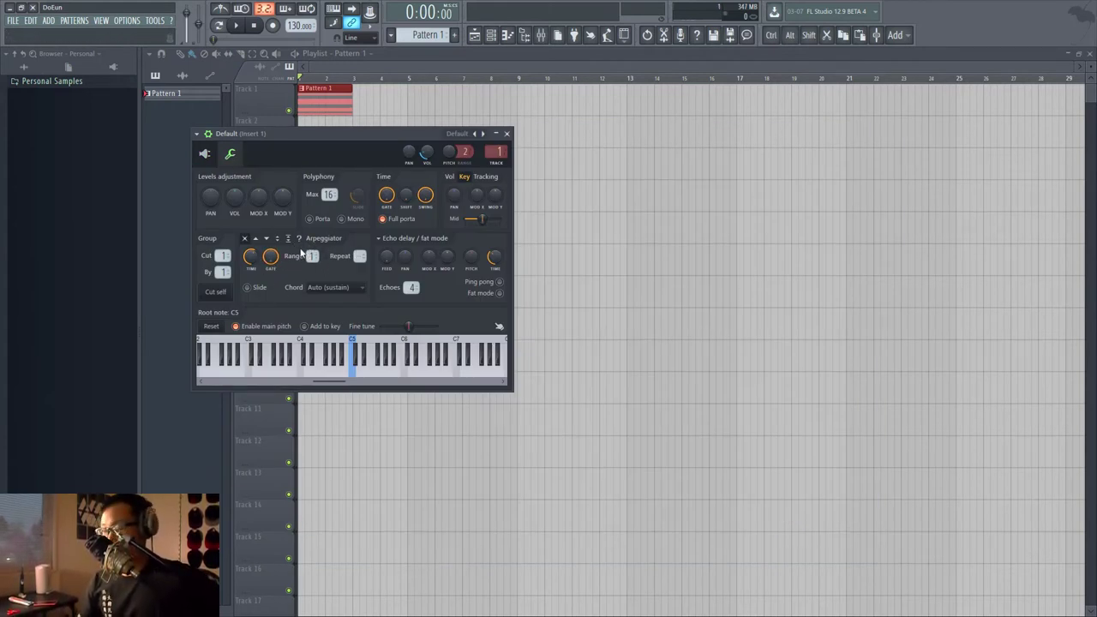
{"action": "left_click", "coordinate": [229, 158]}
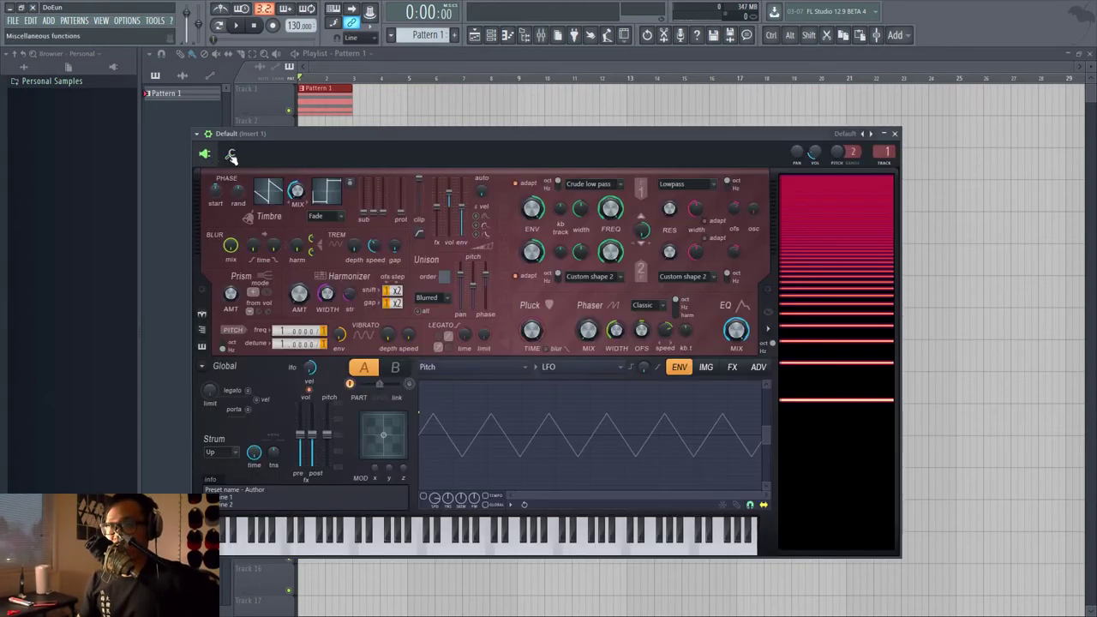
{"action": "left_click", "coordinate": [230, 157]}
{"action": "left_click", "coordinate": [204, 155]}
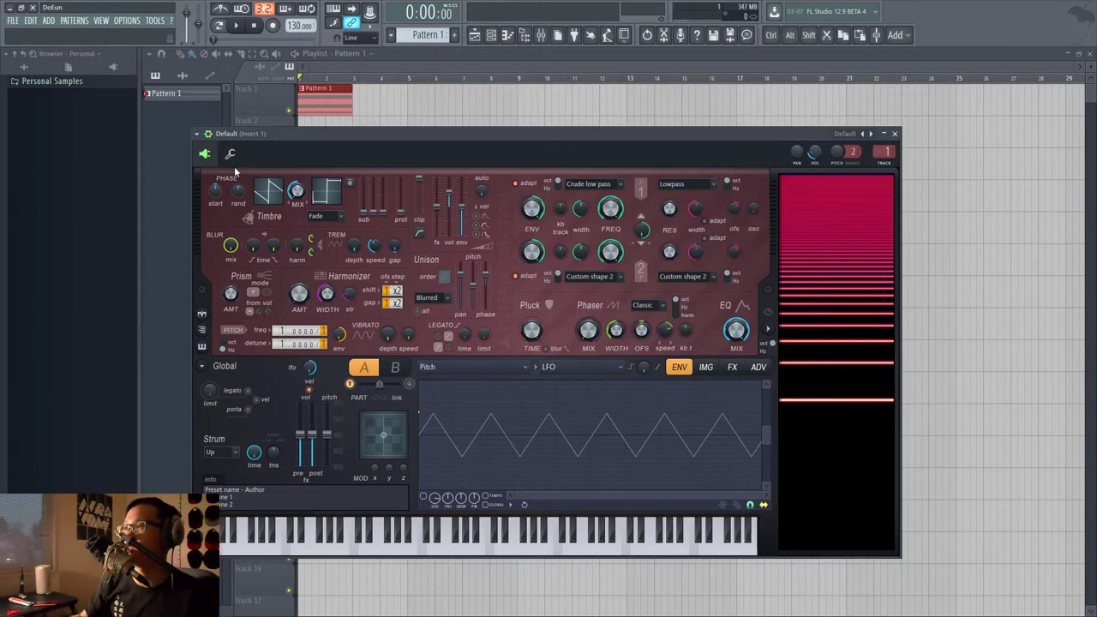
Show Harmor's effects section with distortion, chorus, delay, reverb and compression.
{"action": "left_click", "coordinate": [732, 366]}
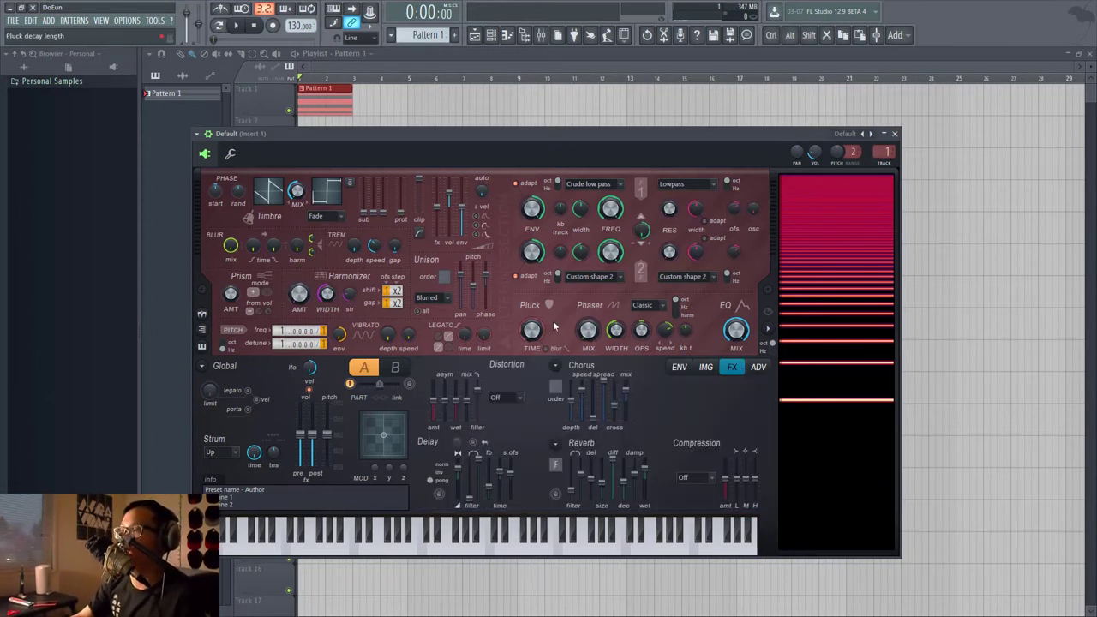